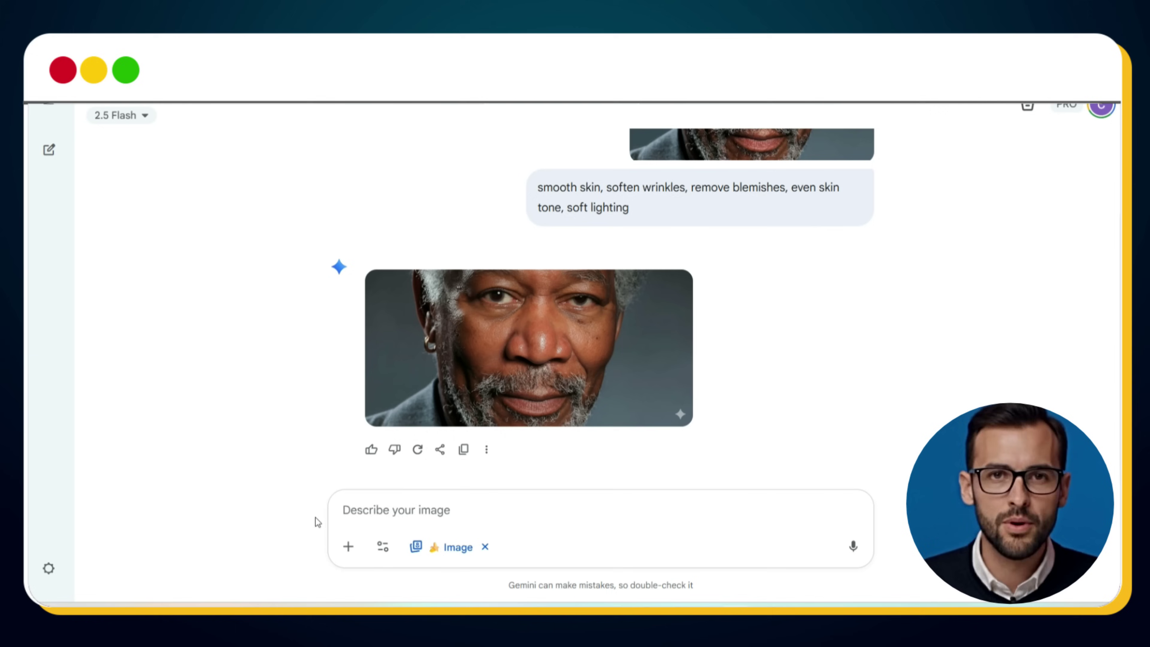
Step: Attach the 7_Blemished skin photo and request clear, blemish-free, even-toned, smooth skin with reduced redness
left_click(347, 545)
left_click(406, 447)
double_click(293, 323)
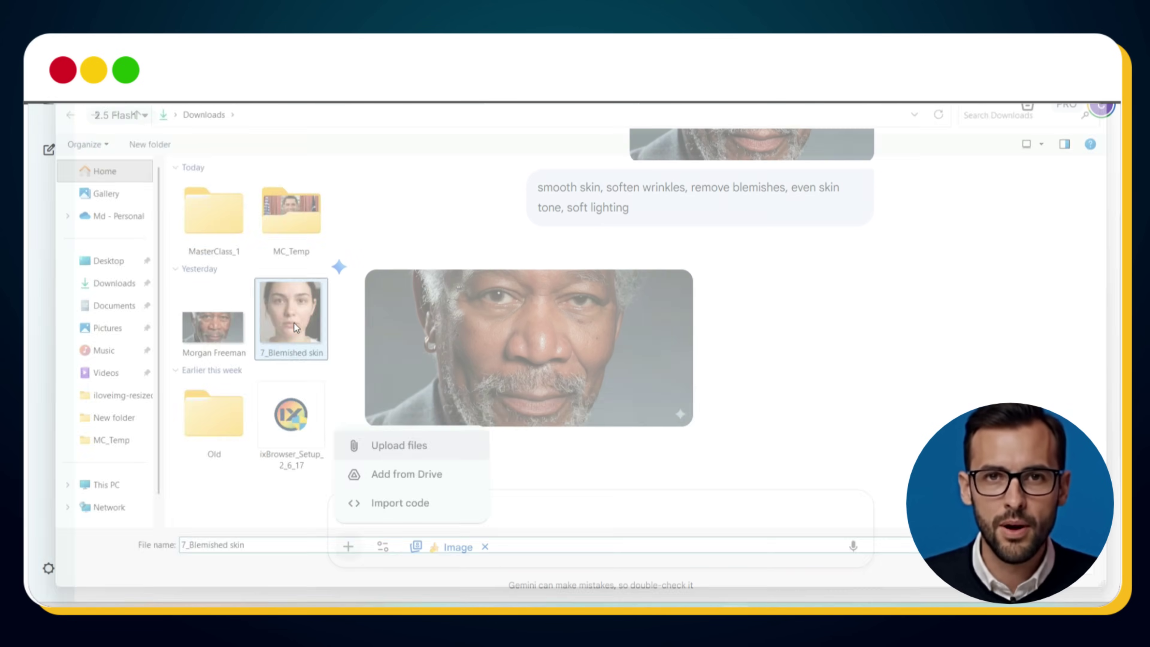
type("clear skin, blemish-free")
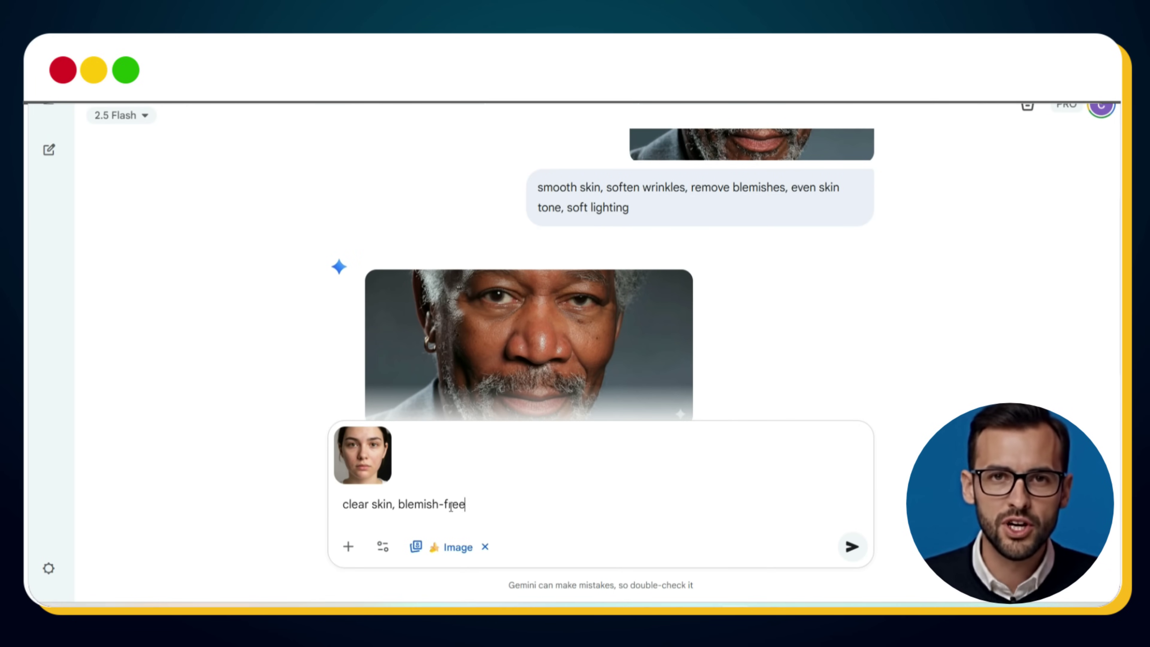
type(" complexion, even skin tone, redu")
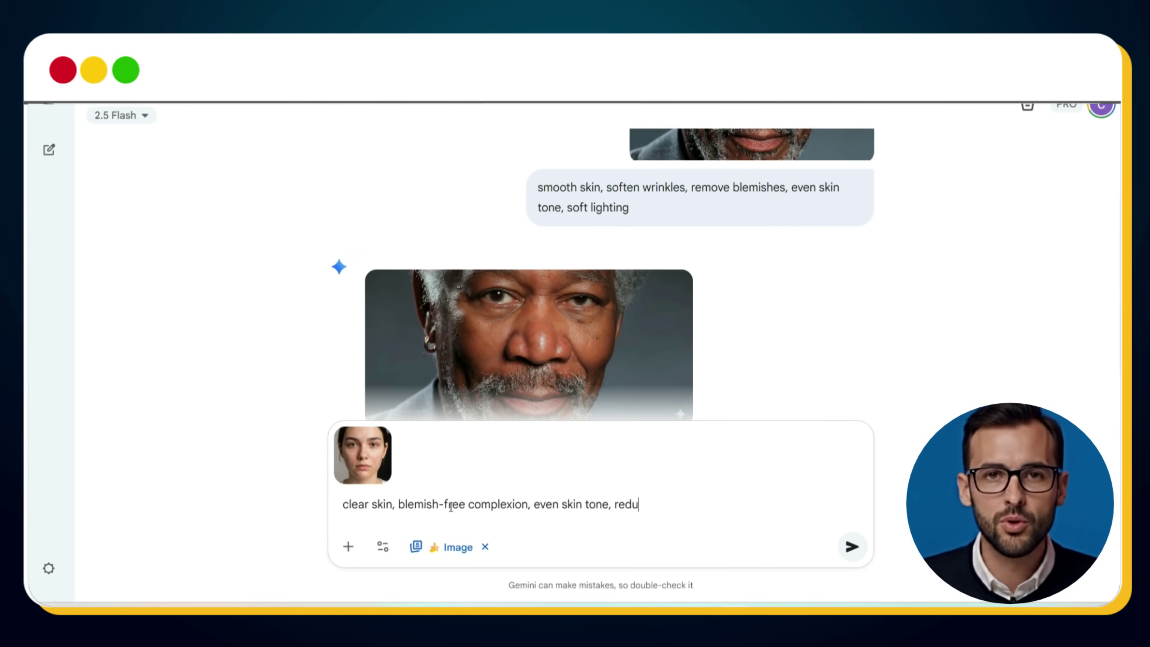
type("ced redness, smooth texture, refi")
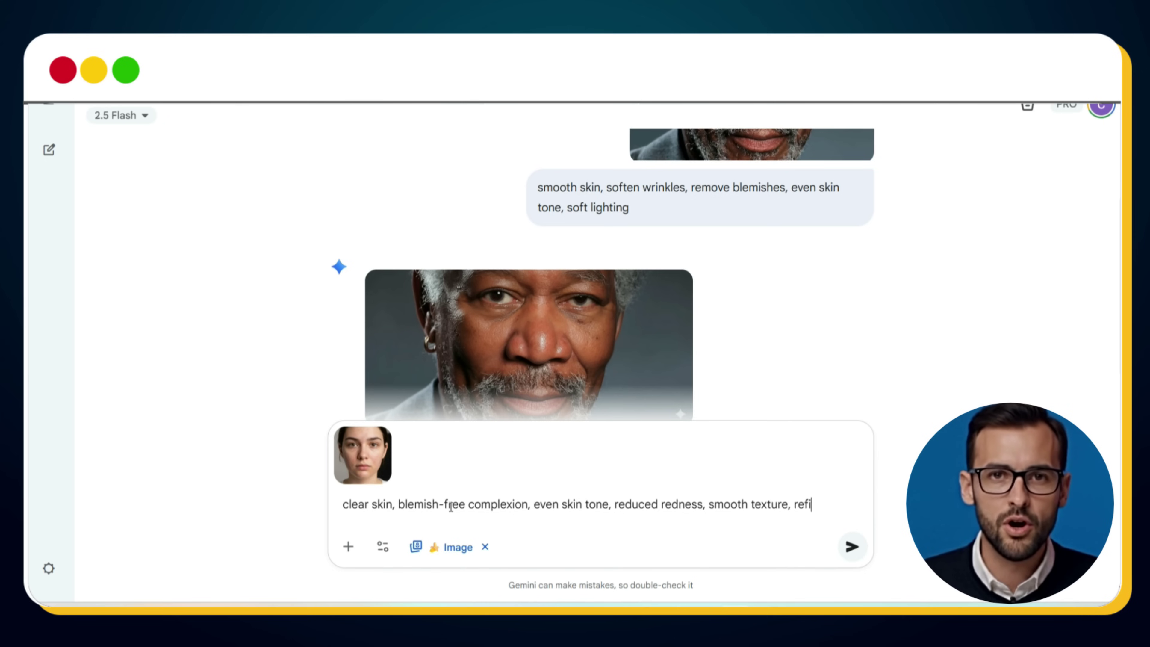
type("ned pores, airbrushed, flawless finish")
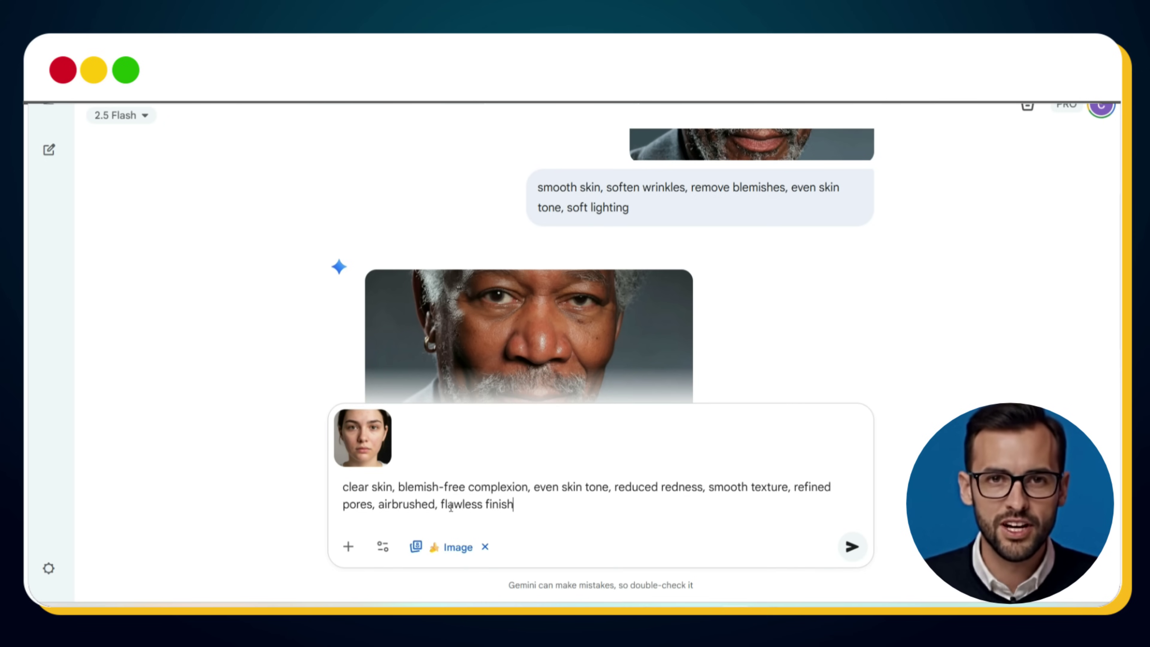
key("Return")
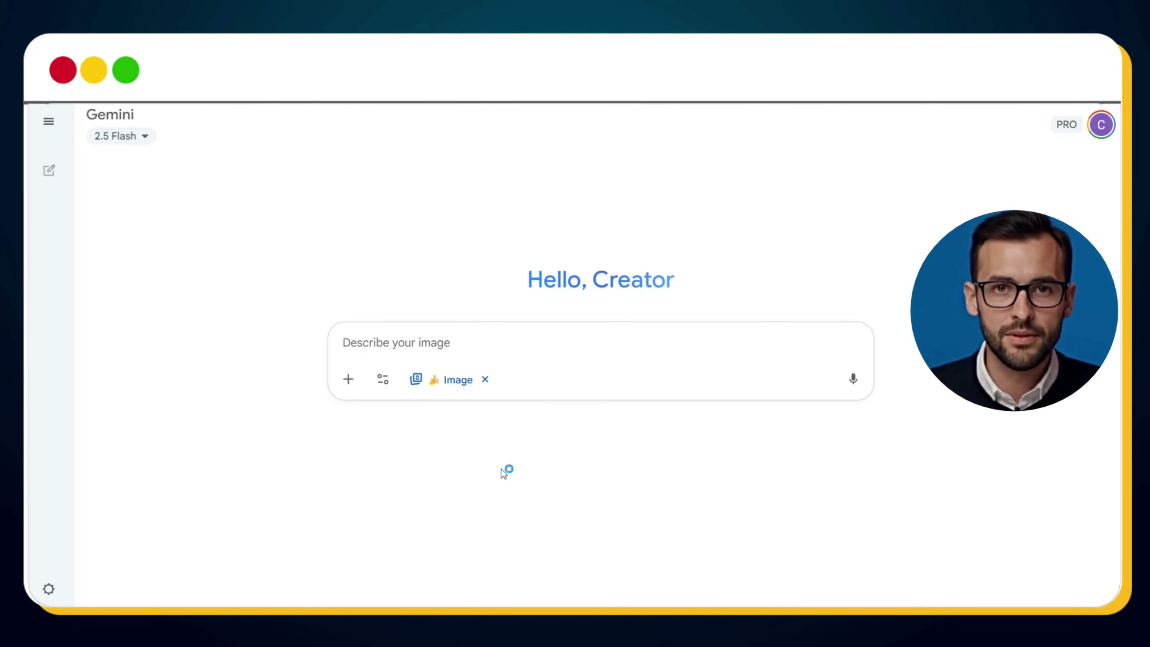
Step: Attach the armoured man's photo and ask for deep demon-red skin that keeps visible pores and texture
left_click(348, 379)
left_click(398, 275)
double_click(282, 336)
type("cha")
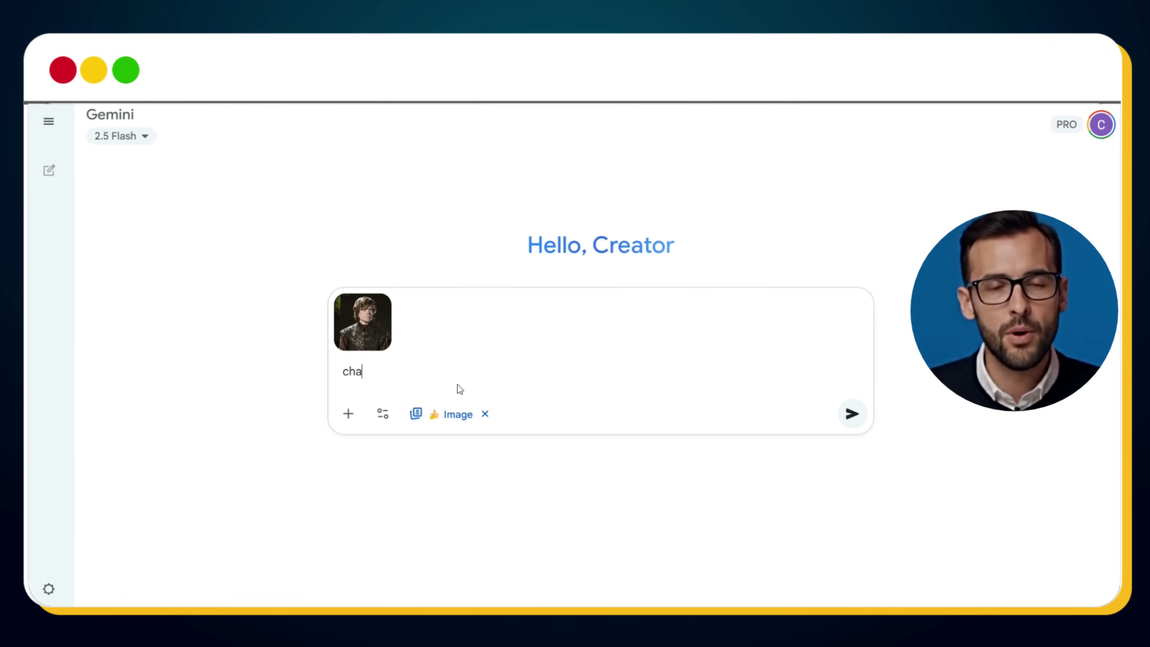
type("nge his skin tone to a deep demon red, ")
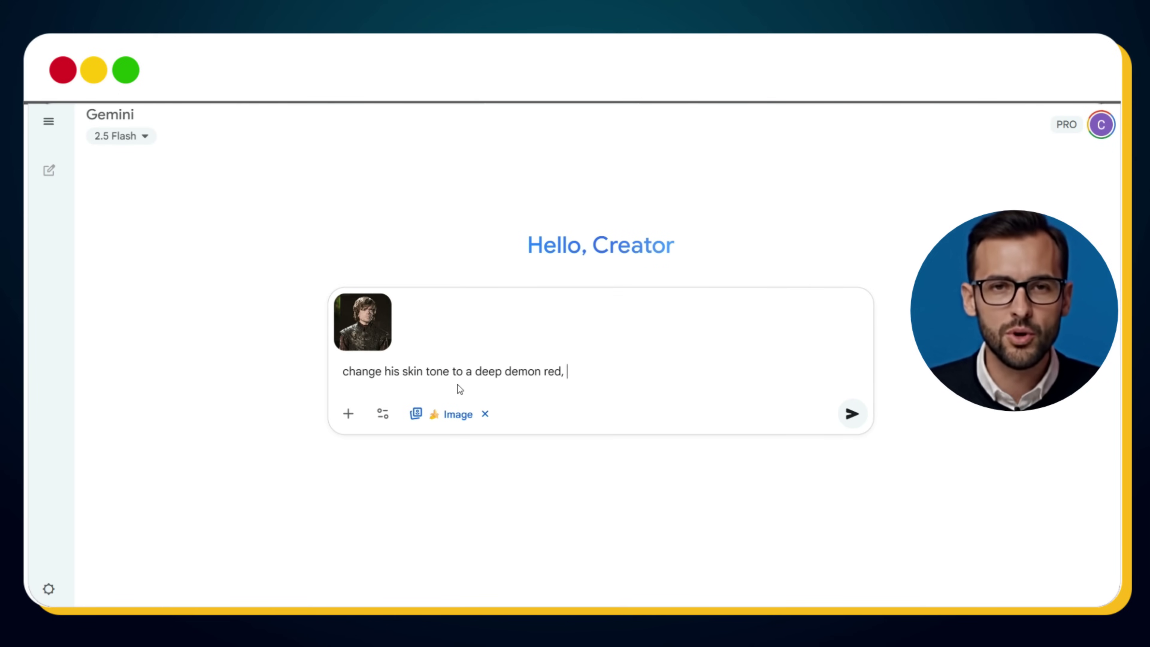
type("retaining the visible pores and skin texture")
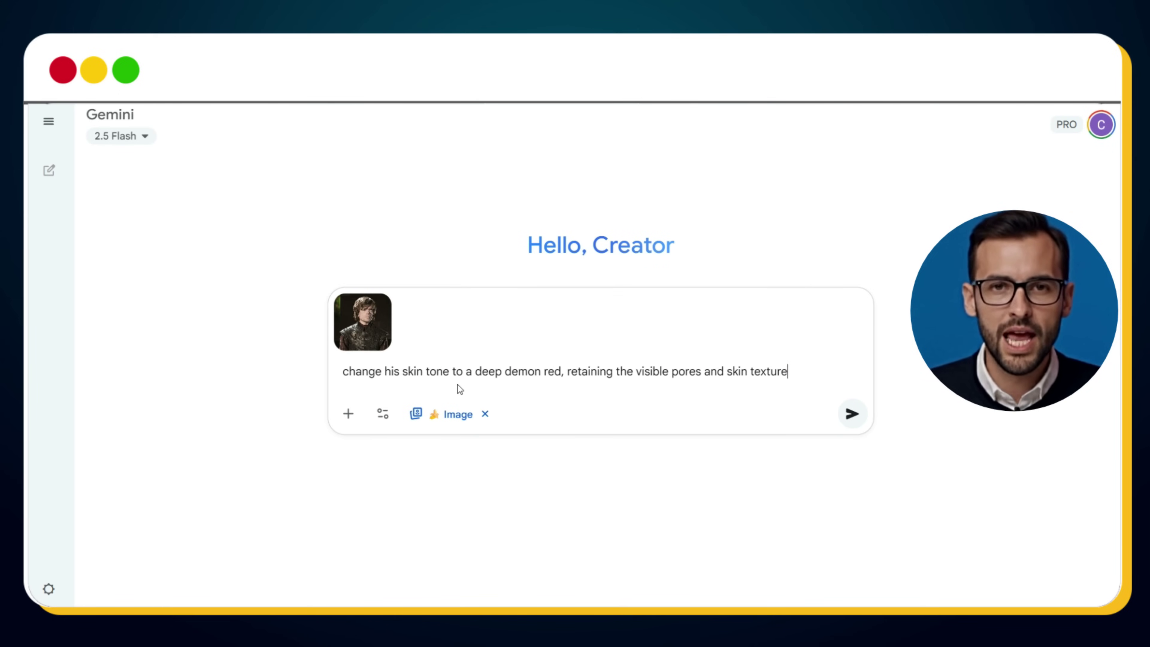
key("Return")
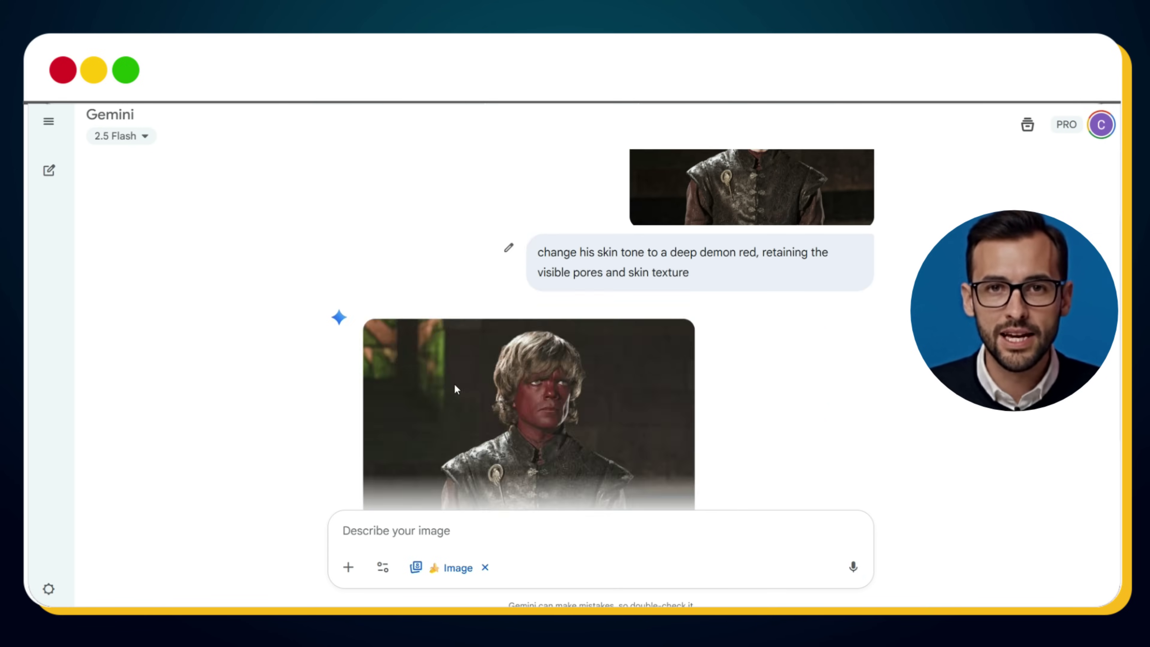
scroll(455, 390, "up", 3)
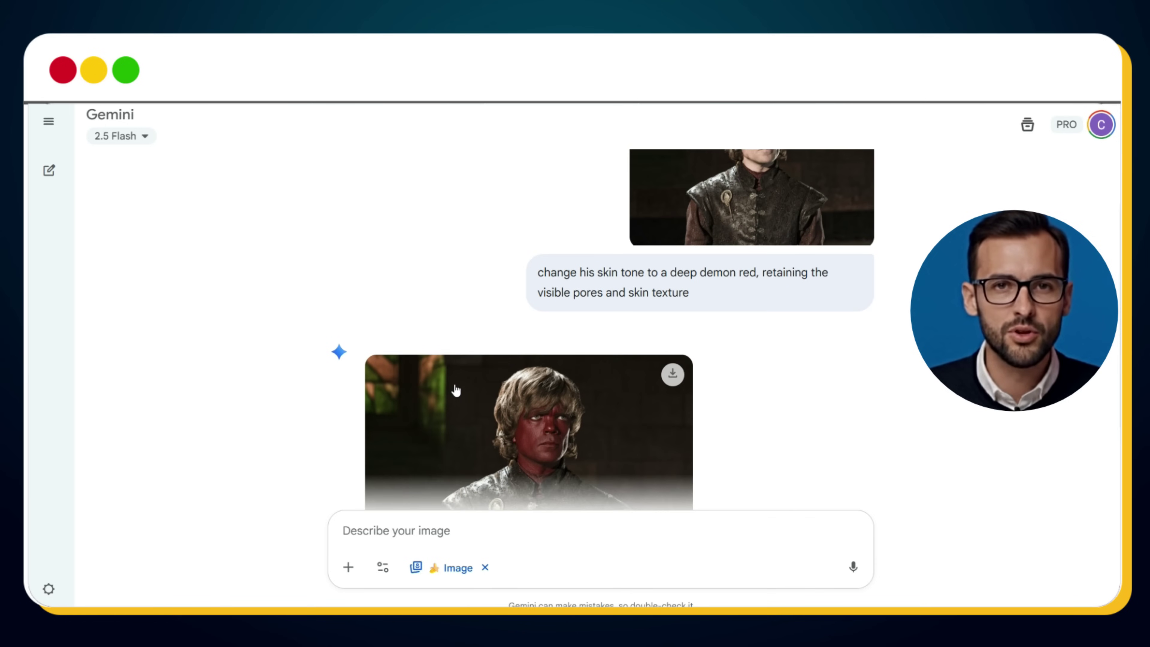
scroll(456, 388, "down", 3)
scroll(456, 388, "down", 2)
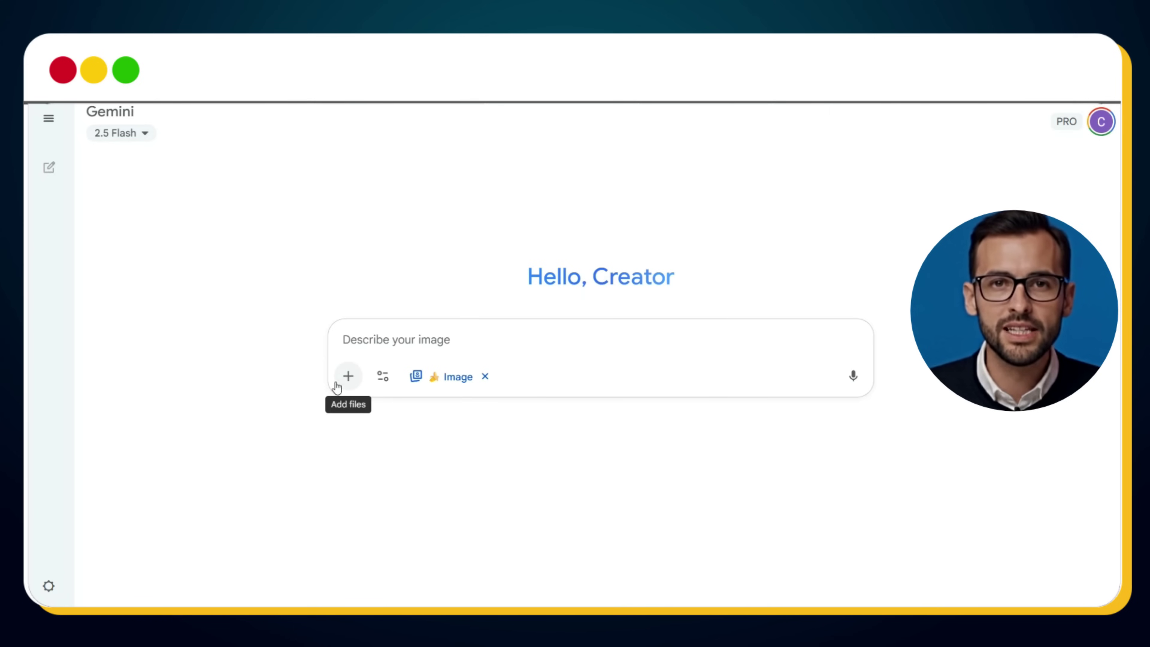
Step: Upload the freckled man's portrait and ask to lighten his skin to a moderately fair complexion
left_click(337, 385)
left_click(419, 279)
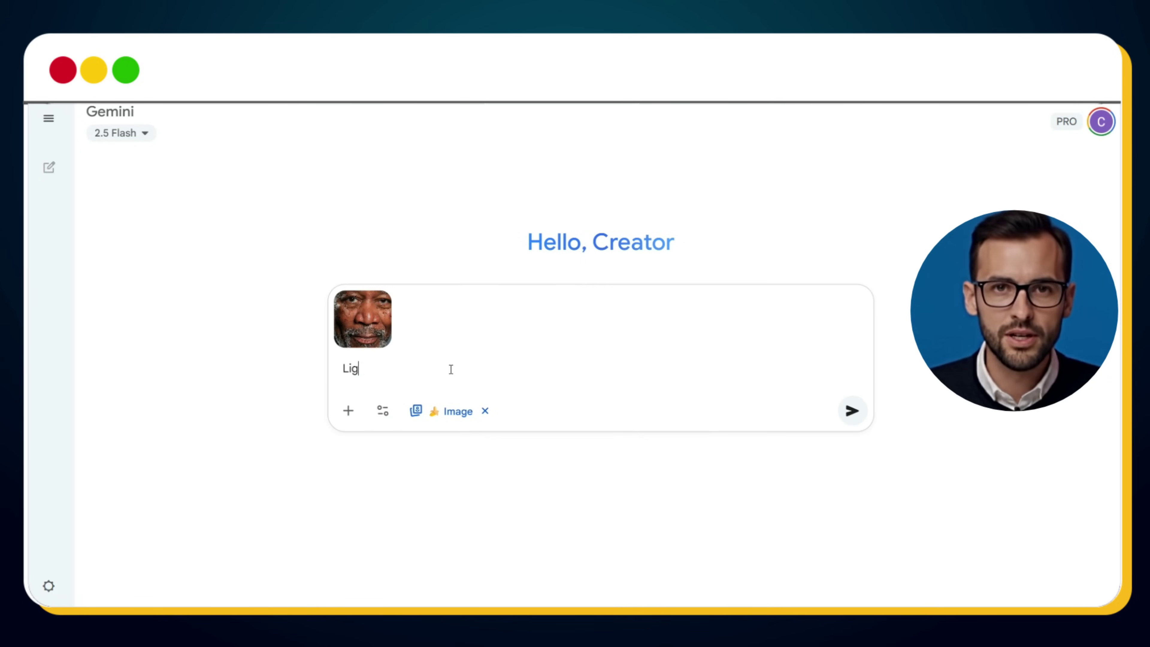
type("hten the skin tone to a moderately fair complexion, maintaining rea")
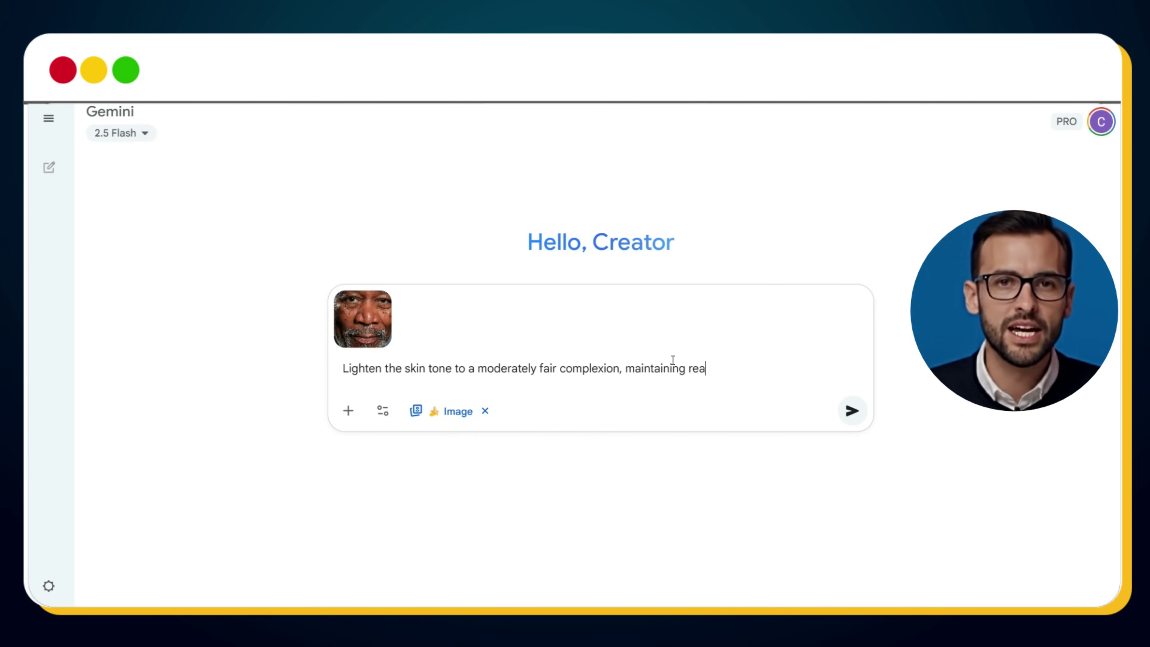
type("listic texture and consistent lighting")
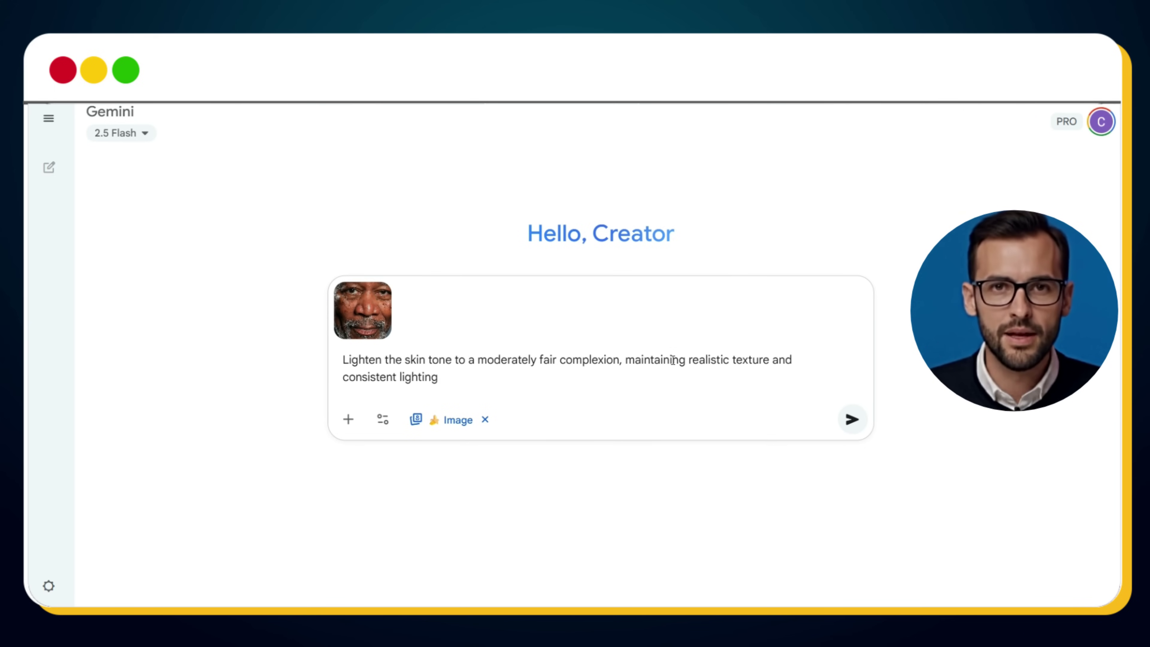
key("Return")
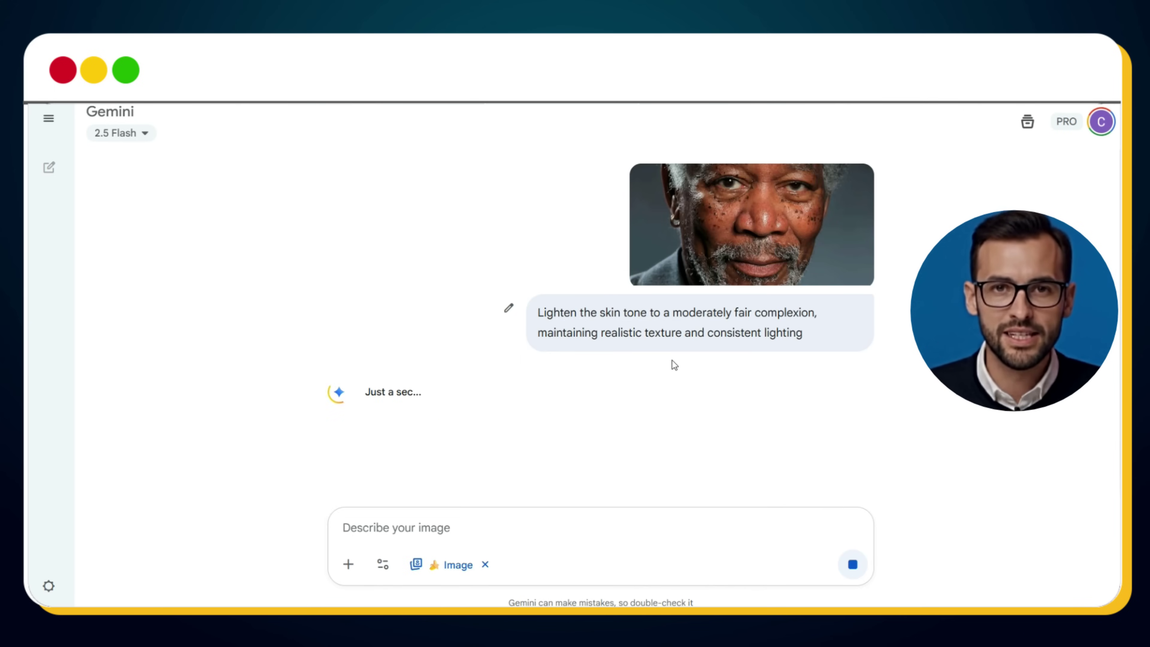
Step: Review the generated result and select the sent skin-lightening prompt text for reuse
scroll(636, 357, "up", 2)
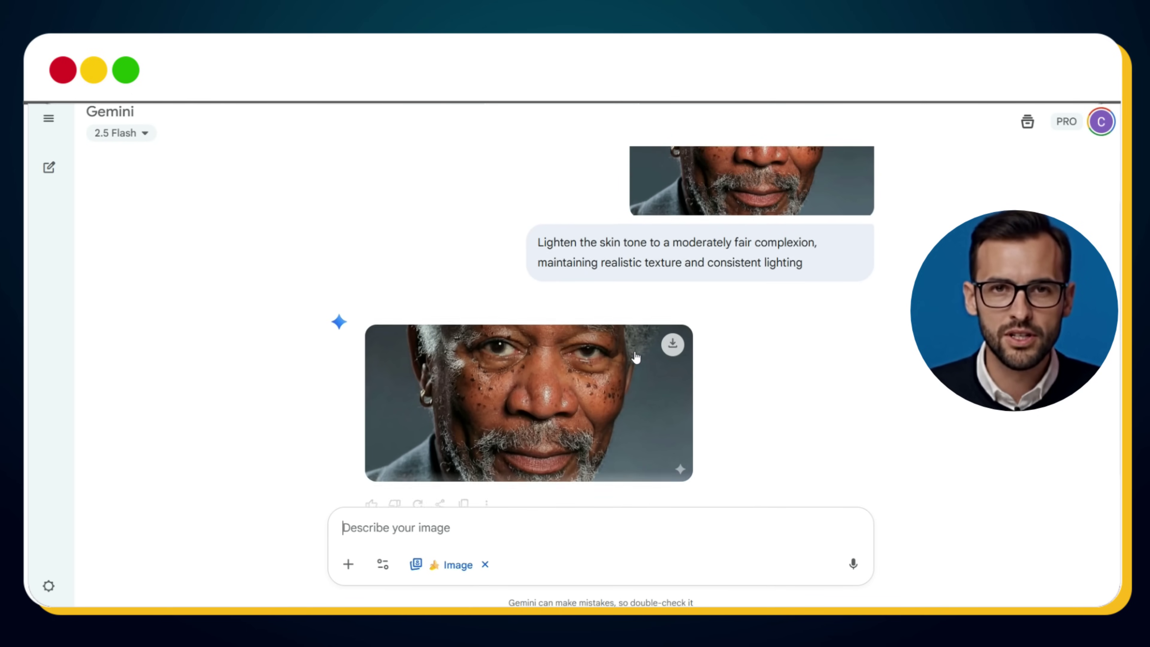
scroll(636, 357, "down", 2)
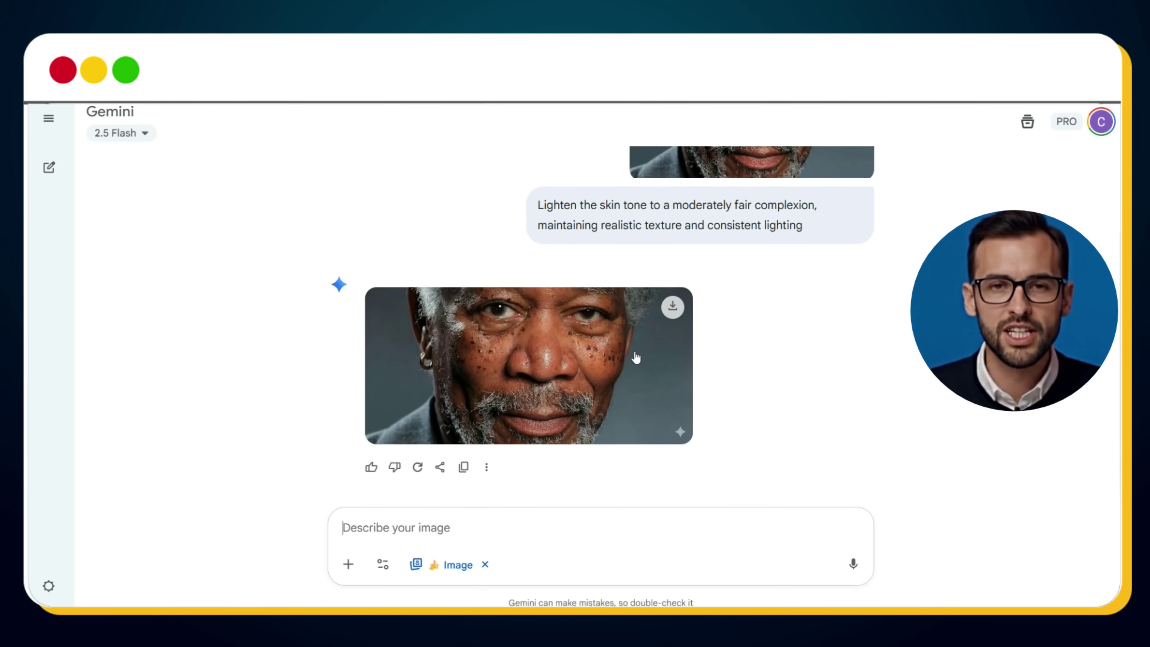
scroll(636, 357, "up", 3)
scroll(636, 357, "down", 2)
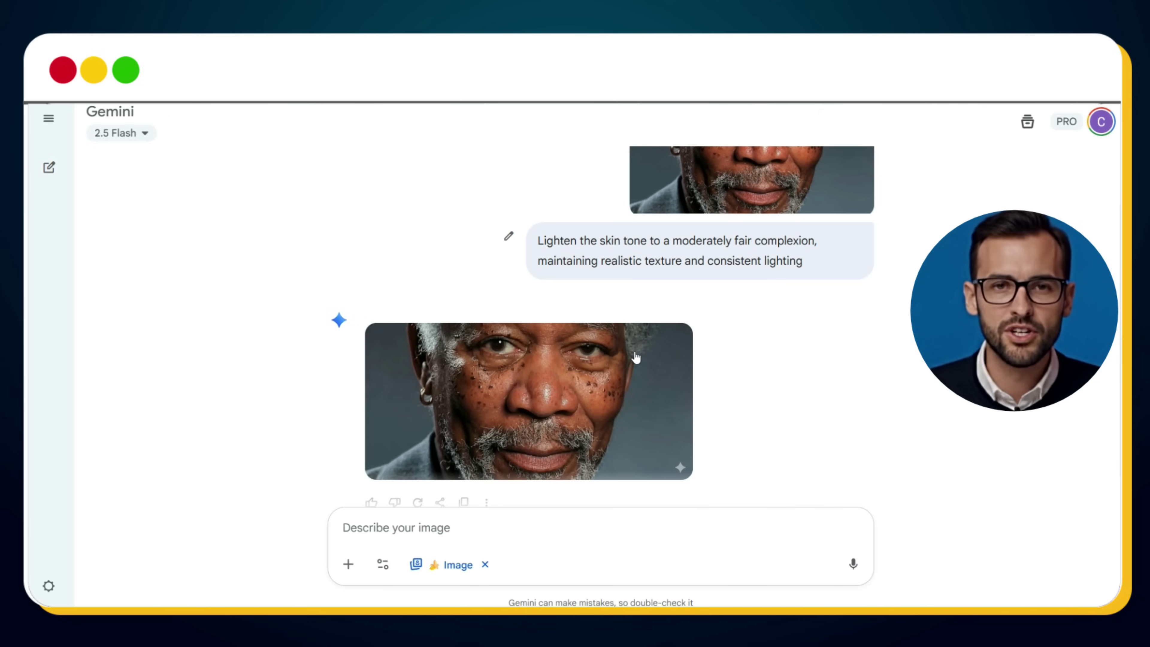
mouse_move(636, 357)
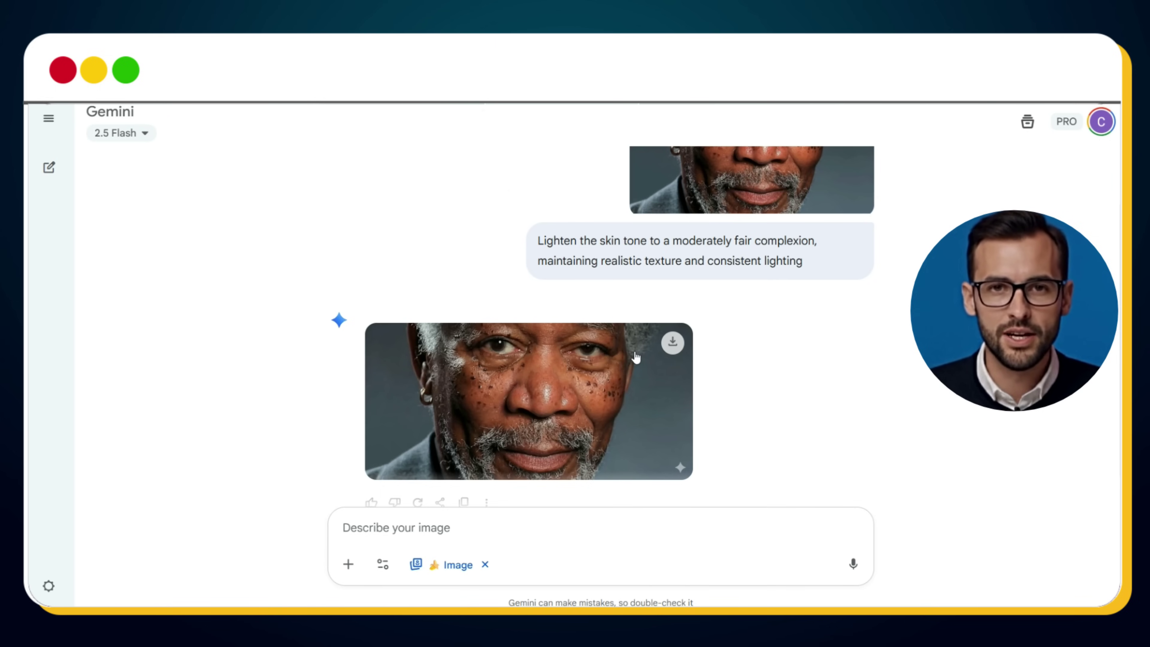
scroll(637, 345, "down", 1)
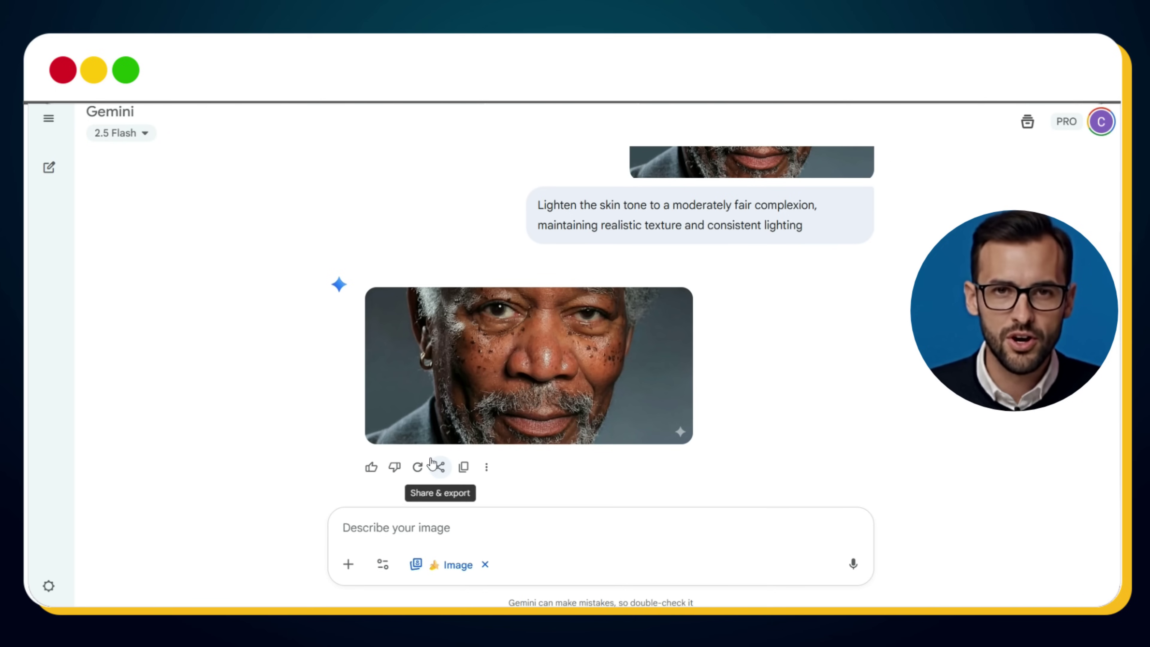
left_click_drag(539, 206, 824, 229)
key("ctrl+c")
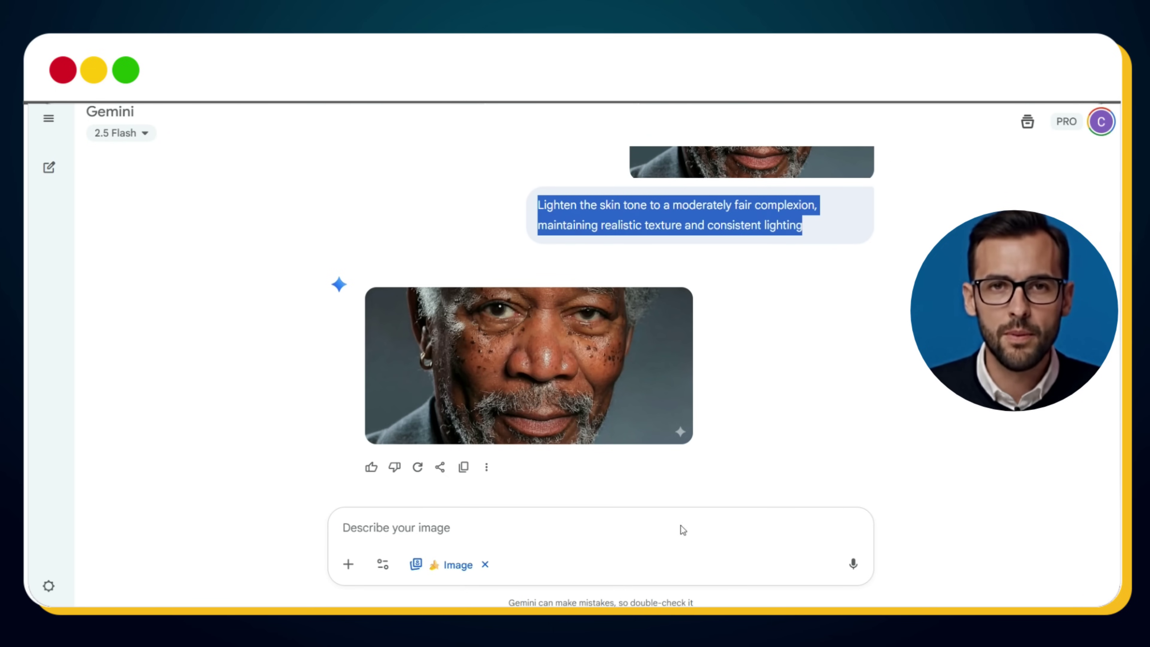
Step: Paste the previous prompt, remove the word 'moderately', and send it for a fair complexion
left_click(631, 539)
key("ctrl+v")
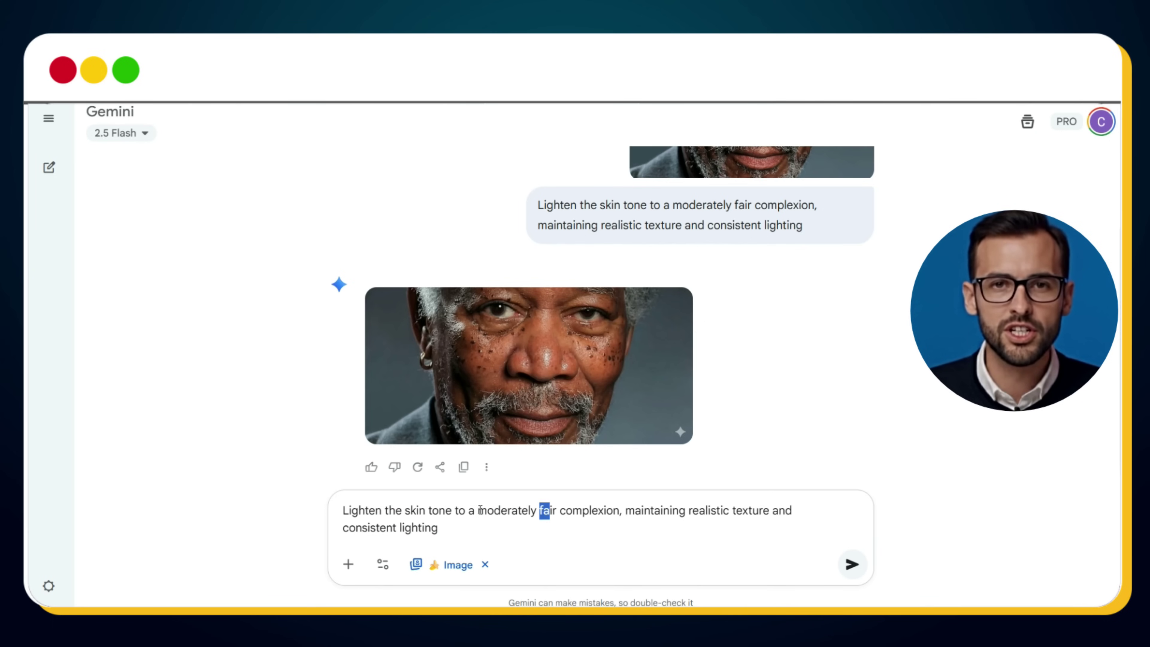
left_click_drag(480, 511, 478, 511)
key("BackSpace")
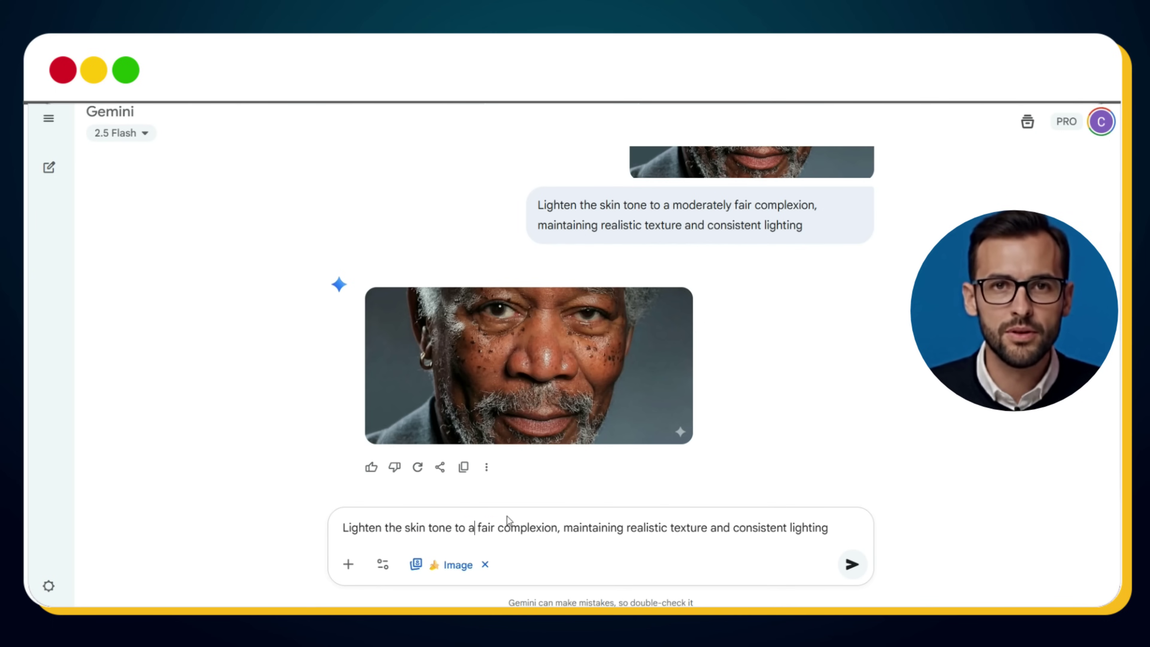
key("Return")
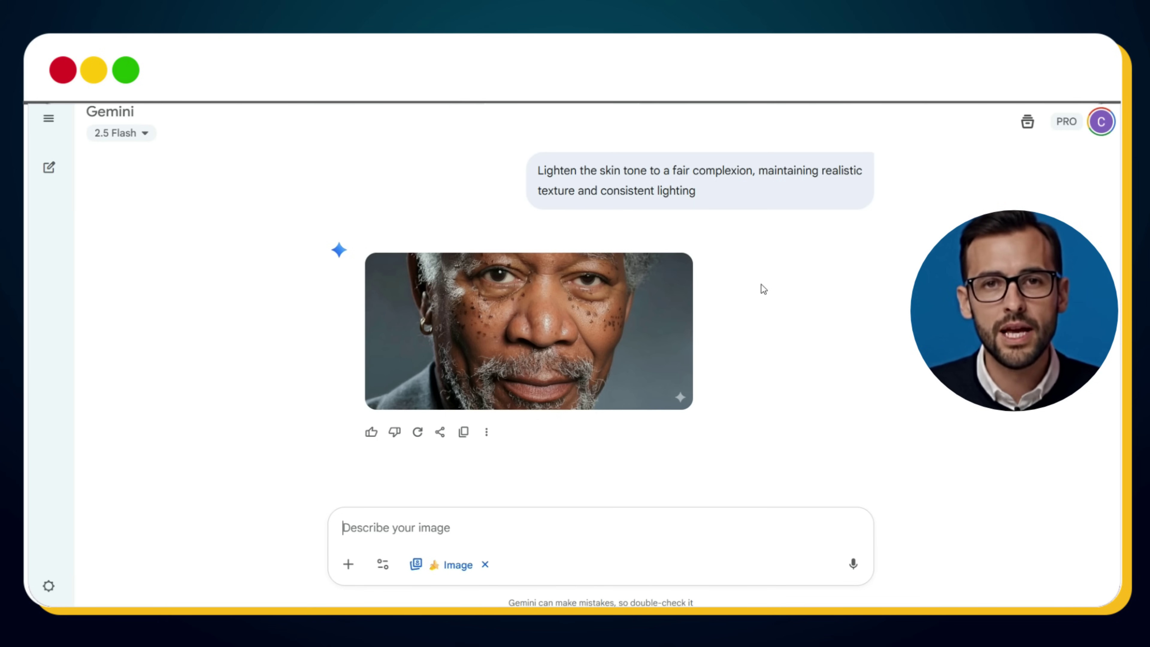
Step: Resend the prompt with 'very' inserted before 'fair' for a very fair complexion
mouse_move(697, 193)
left_mouse_down()
mouse_move(564, 190)
mouse_move(539, 185)
mouse_move(537, 171)
left_mouse_up()
left_click(493, 528)
left_click(479, 528)
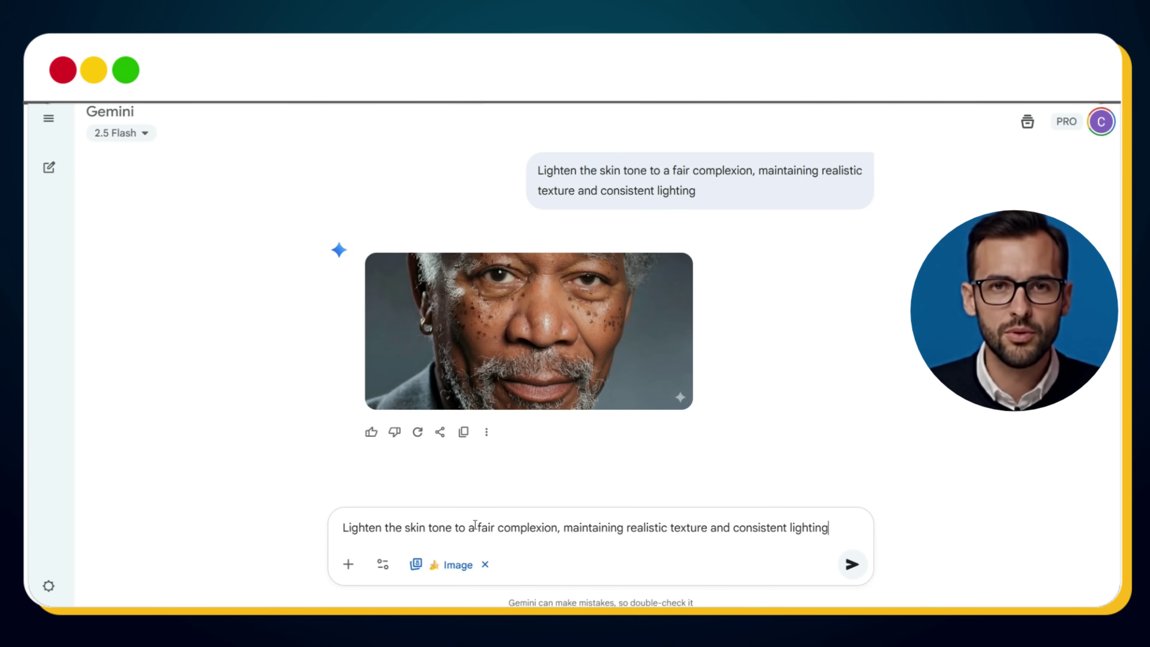
type("very")
key("Return")
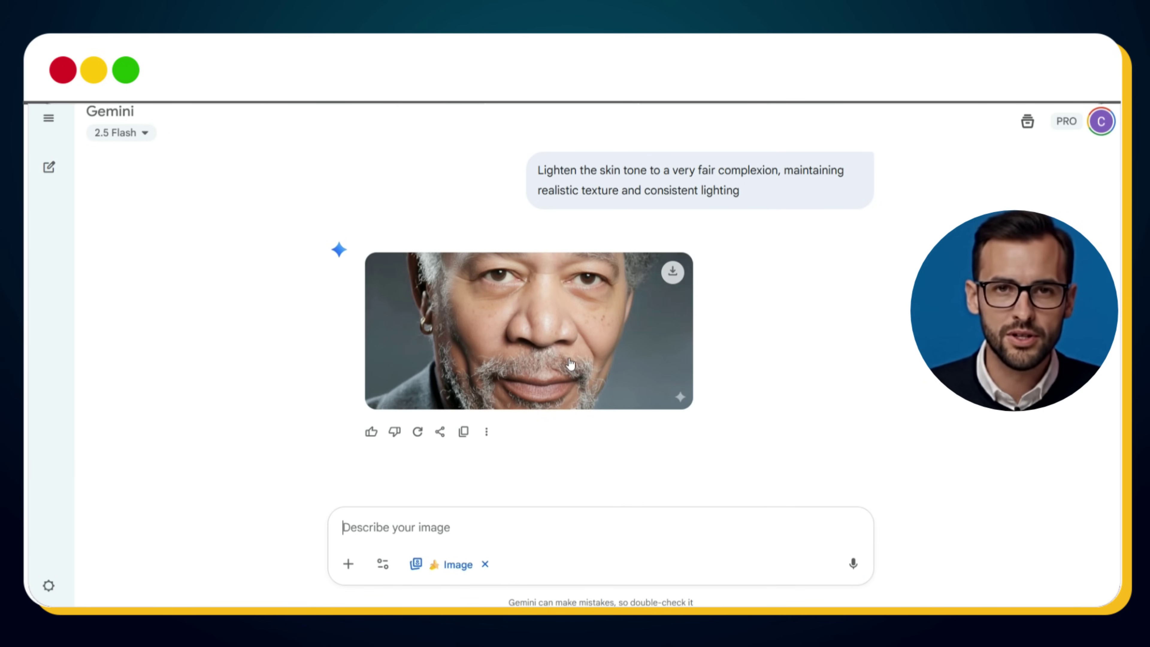
scroll(587, 325, "up", 2)
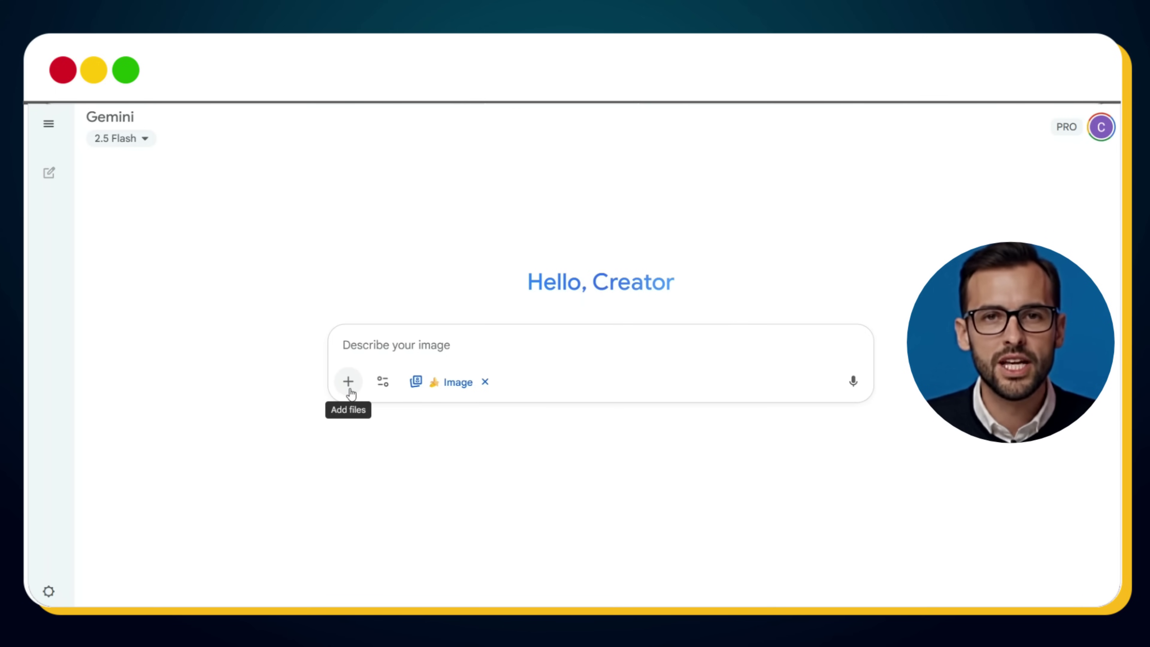
Step: Upload the black-suited man's photo and request deep sapphire blue irises with natural eye reflections
left_click(351, 392)
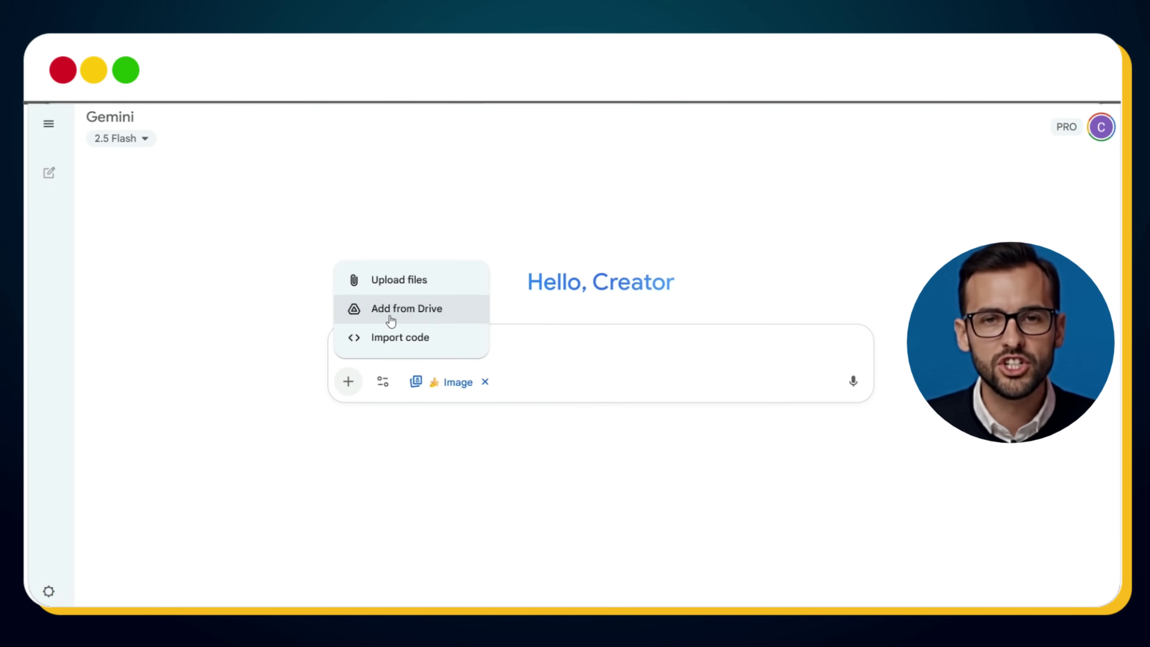
left_click(399, 282)
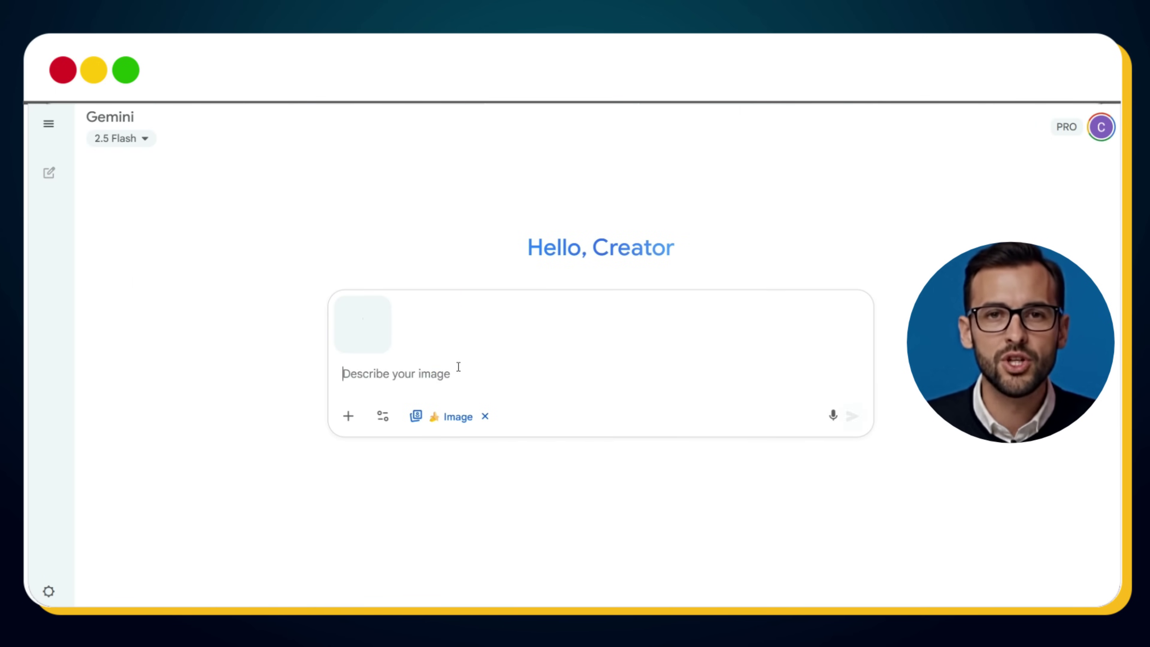
type("Change his iris color to a deep sapp")
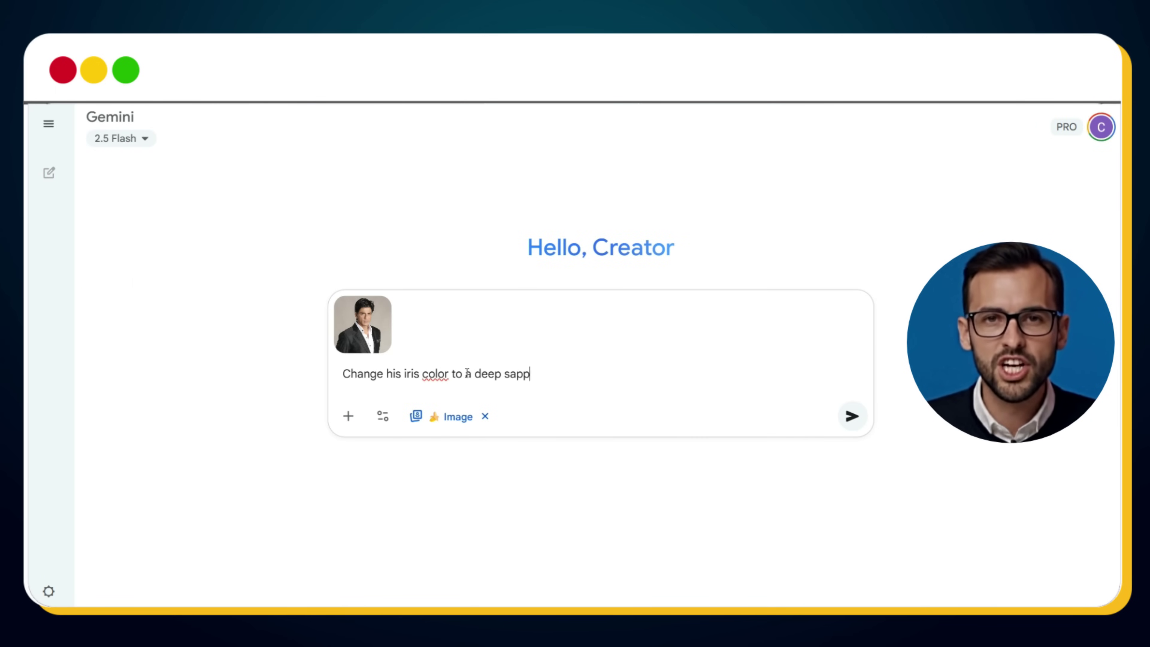
type("hire blue, maintaining a natural")
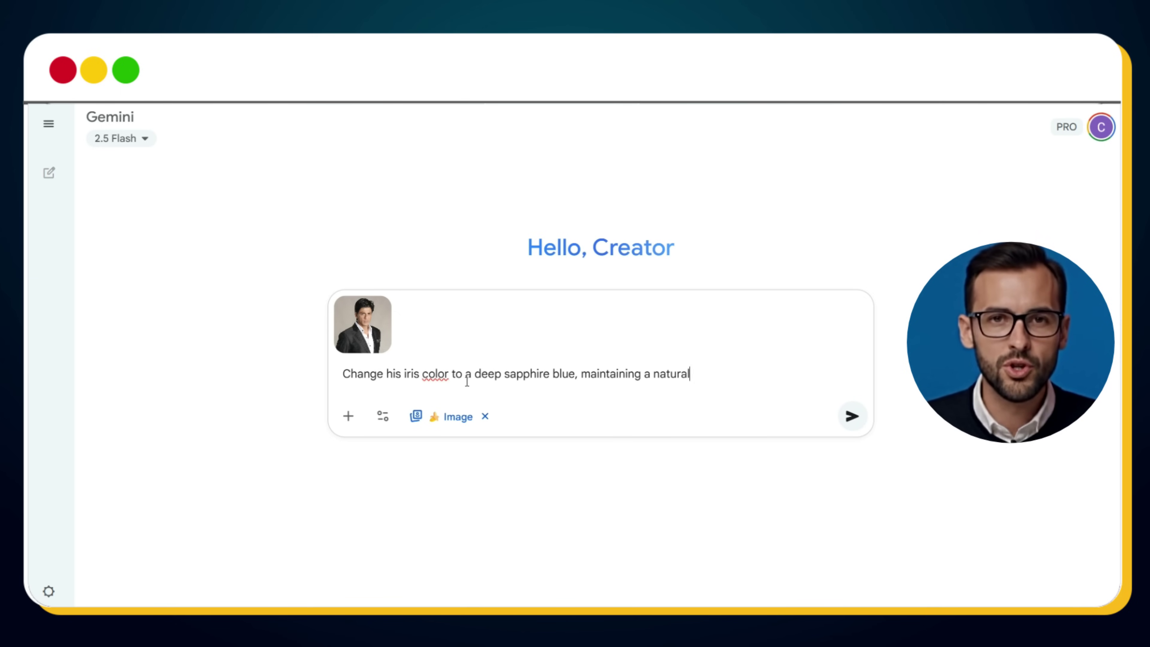
type(" reflection and detail within the")
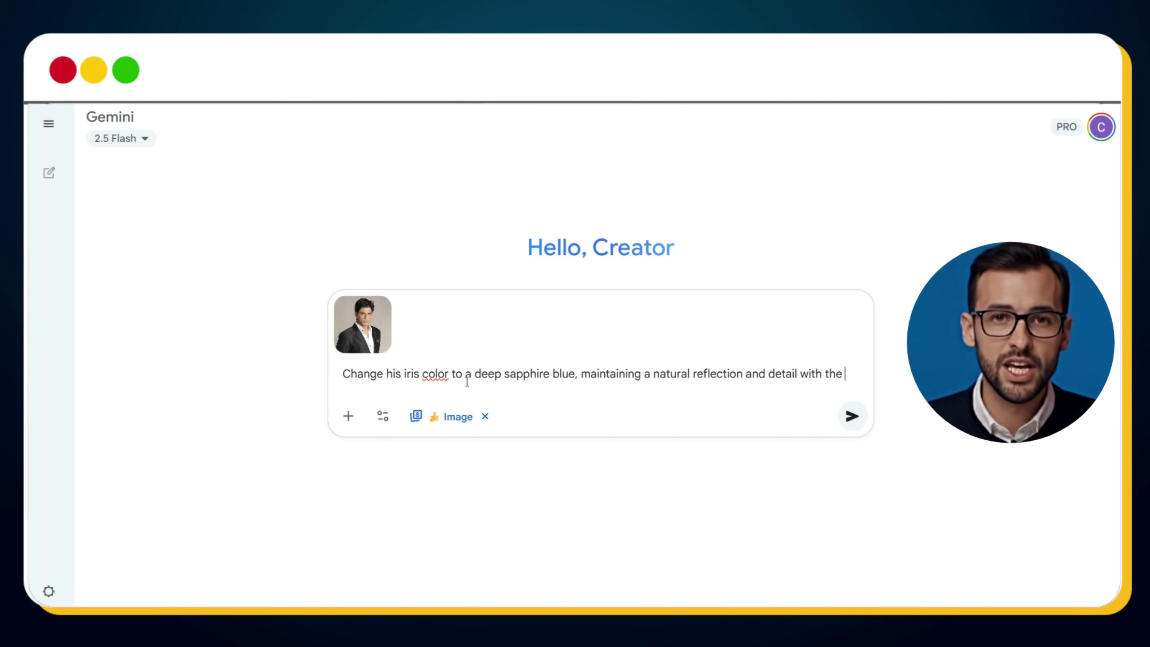
key("BackSpace")
key("BackSpace")
key("BackSpace")
key("BackSpace")
type("in the eye")
key("Return")
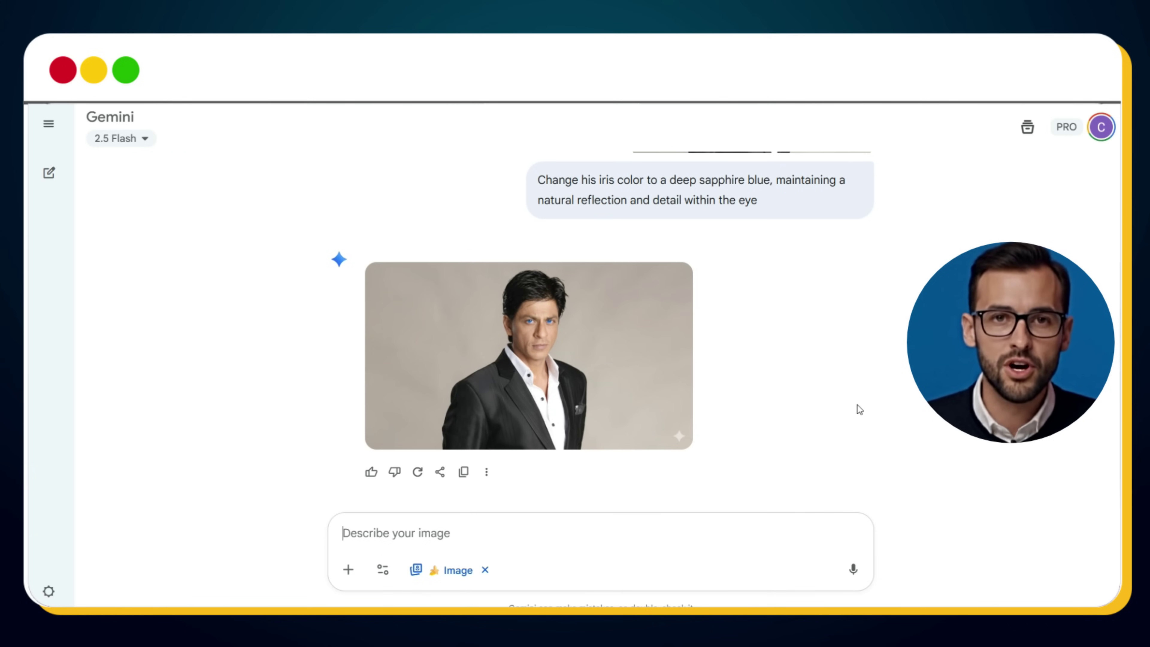
mouse_move(597, 402)
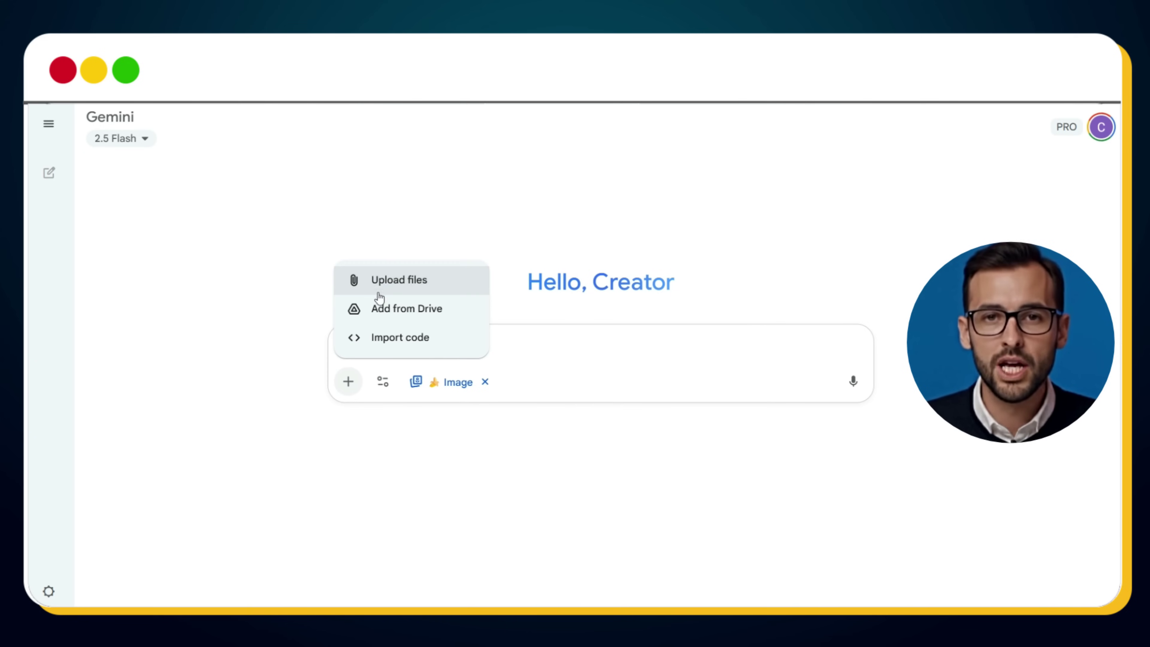
Step: Upload the woman's portrait and send 'Change her iris color to a vibrant, sky blue'
left_click(382, 282)
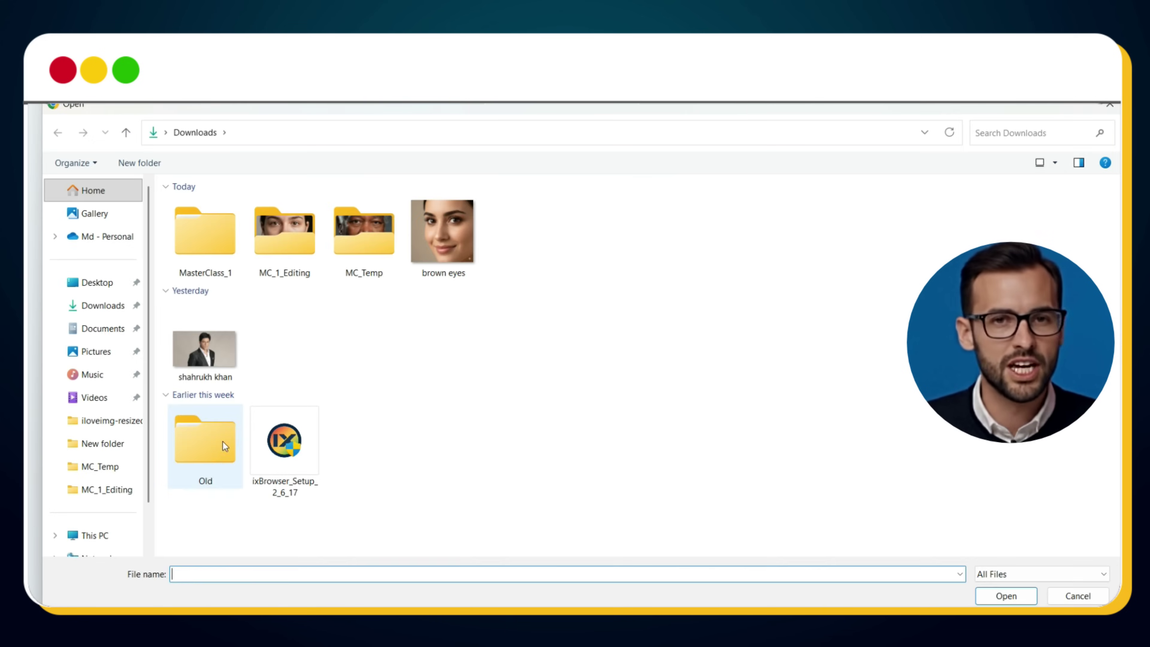
type("Change her iris color ")
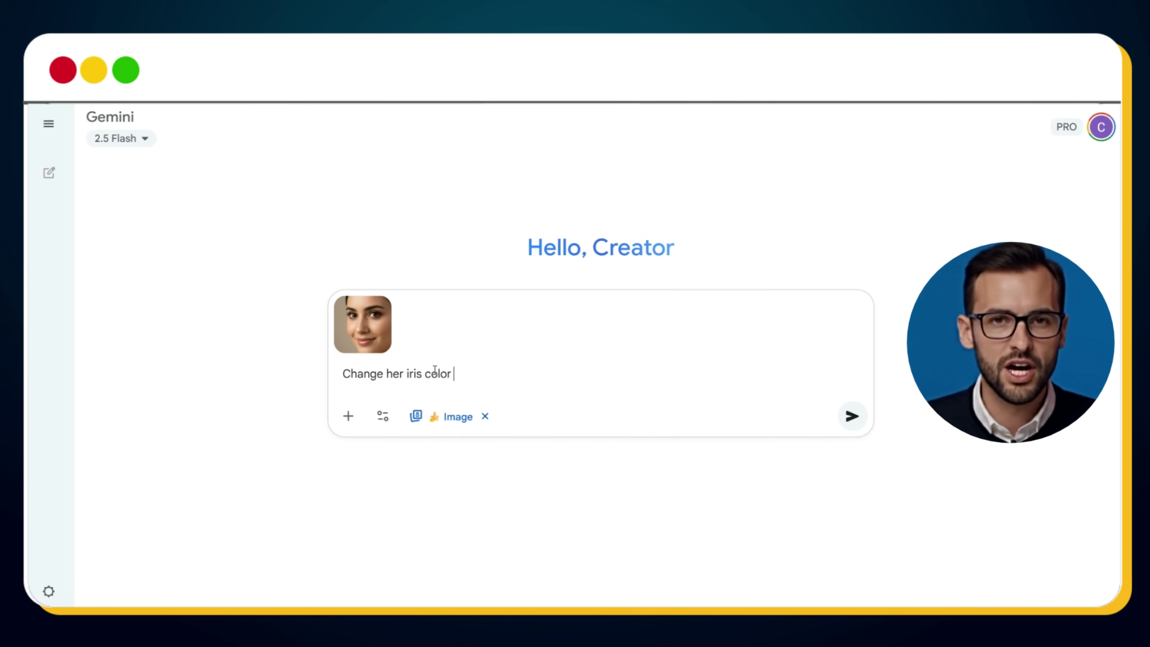
type("to a vibrant, sky blue")
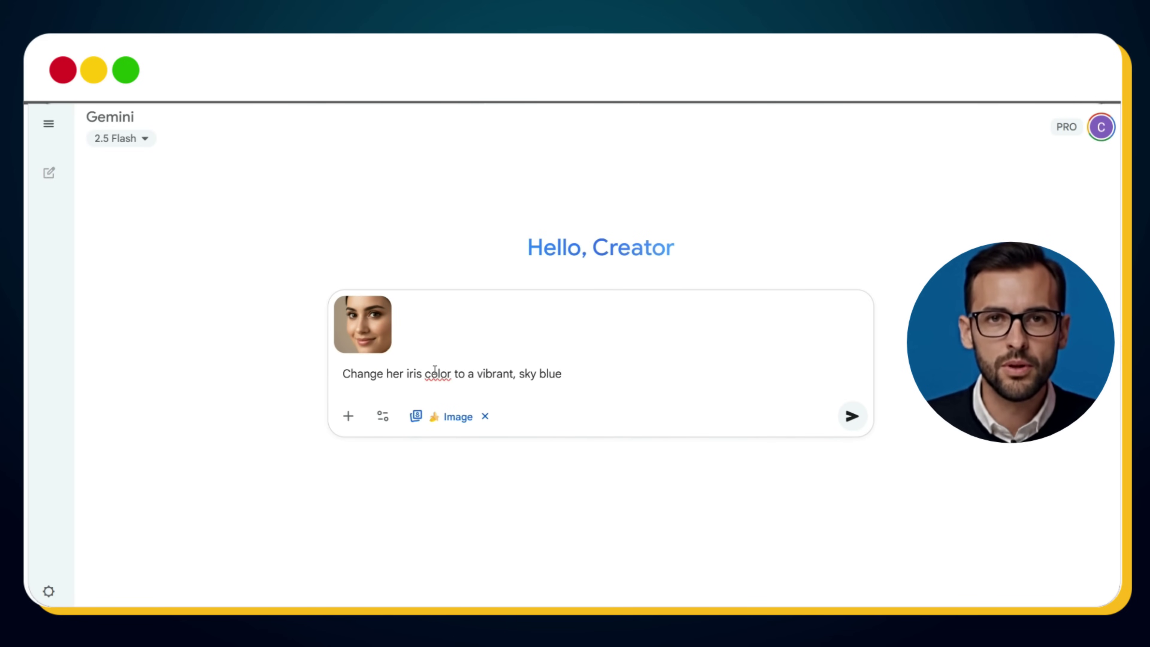
key("Return")
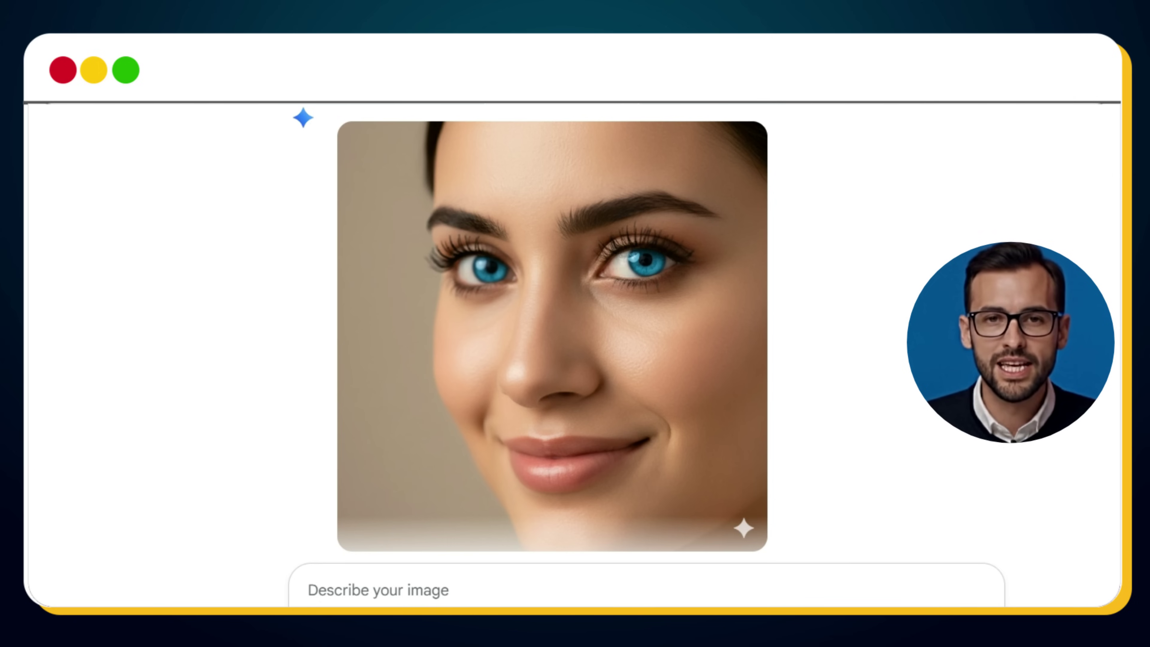
scroll(553, 327, "down", 1)
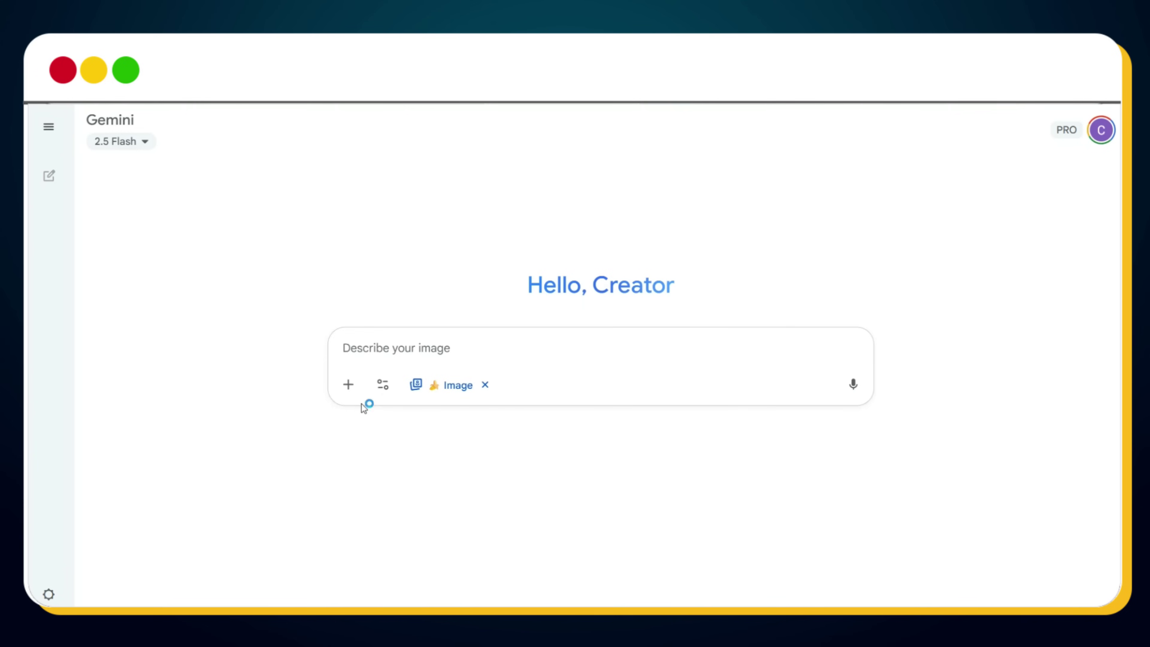
Step: Upload the smiling man's photo and request teeth whitened 35%, straightened, even lighting, less gum redness
left_click(348, 386)
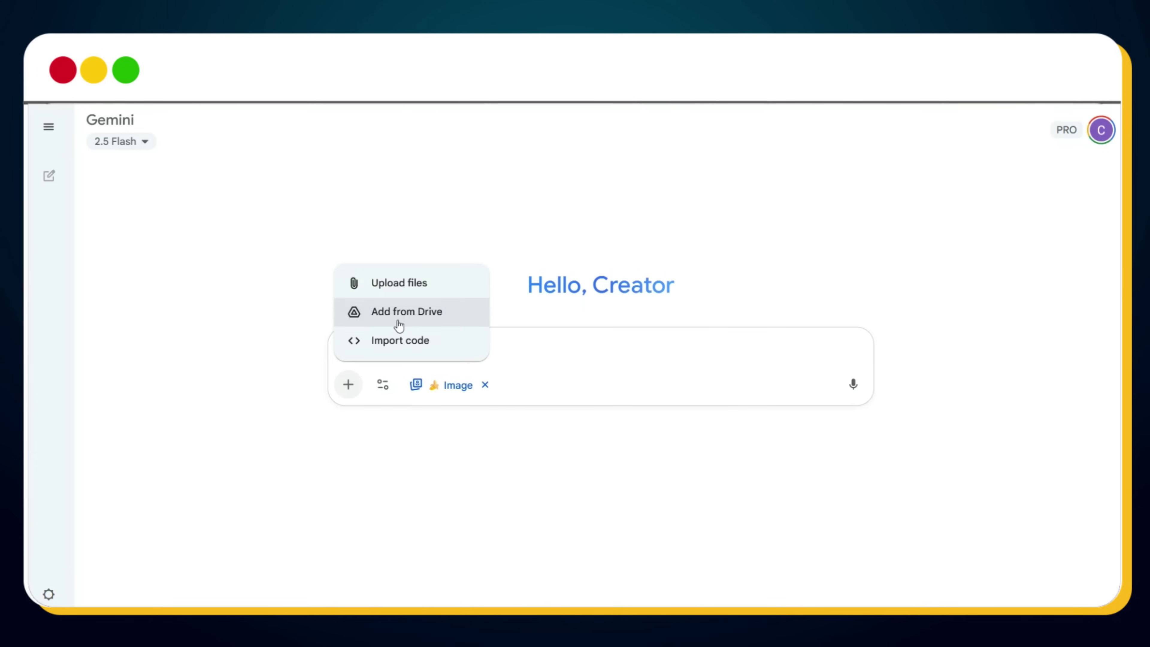
left_click(399, 283)
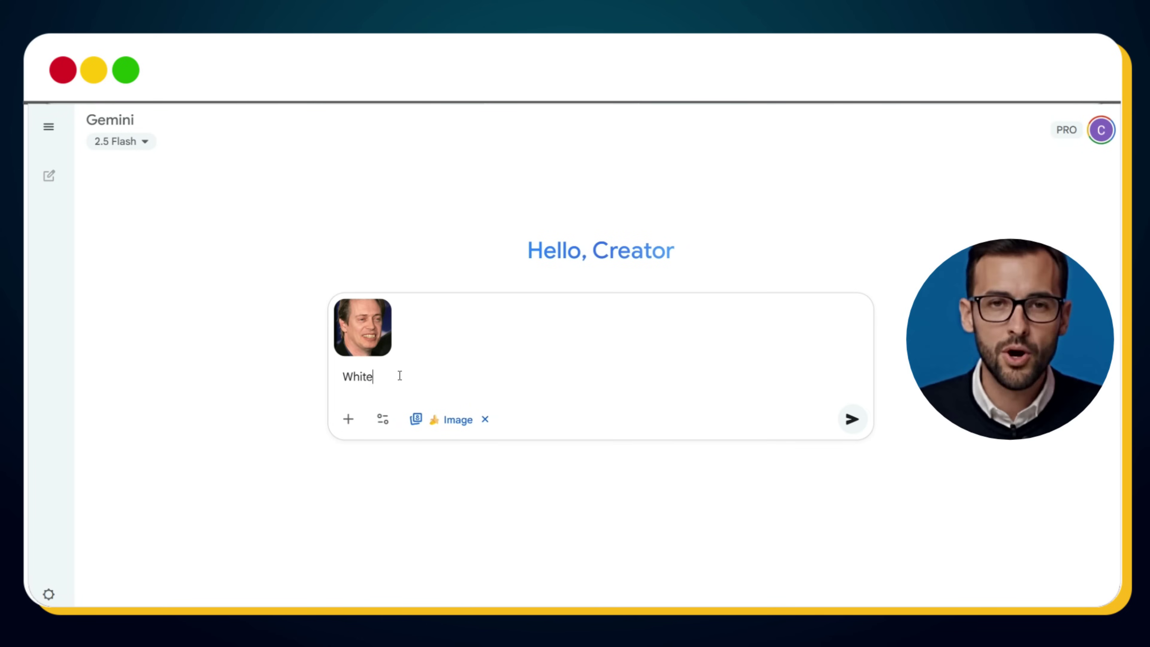
type("n teeth ")
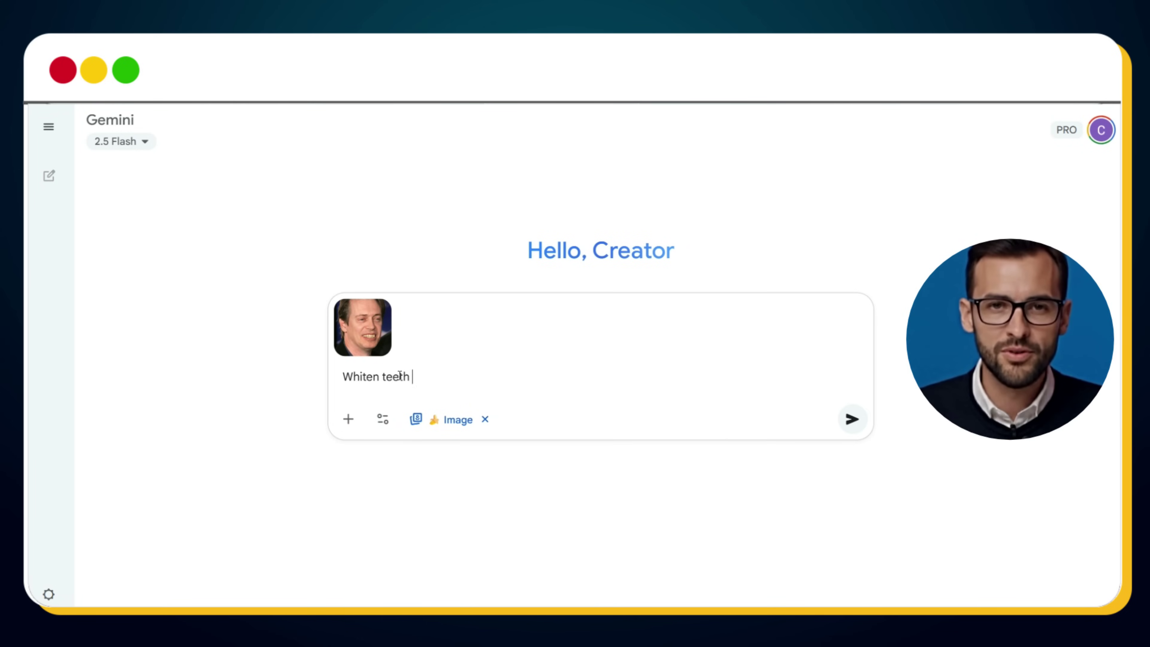
type("35%, straighten t")
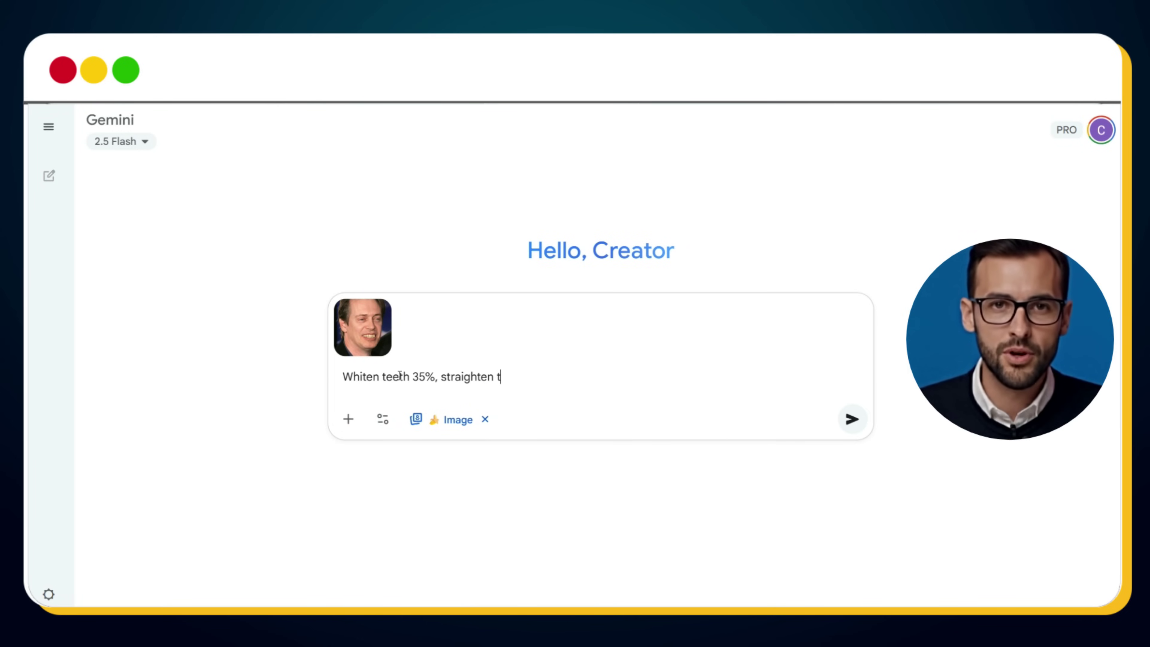
type("eeth, even edges, match")
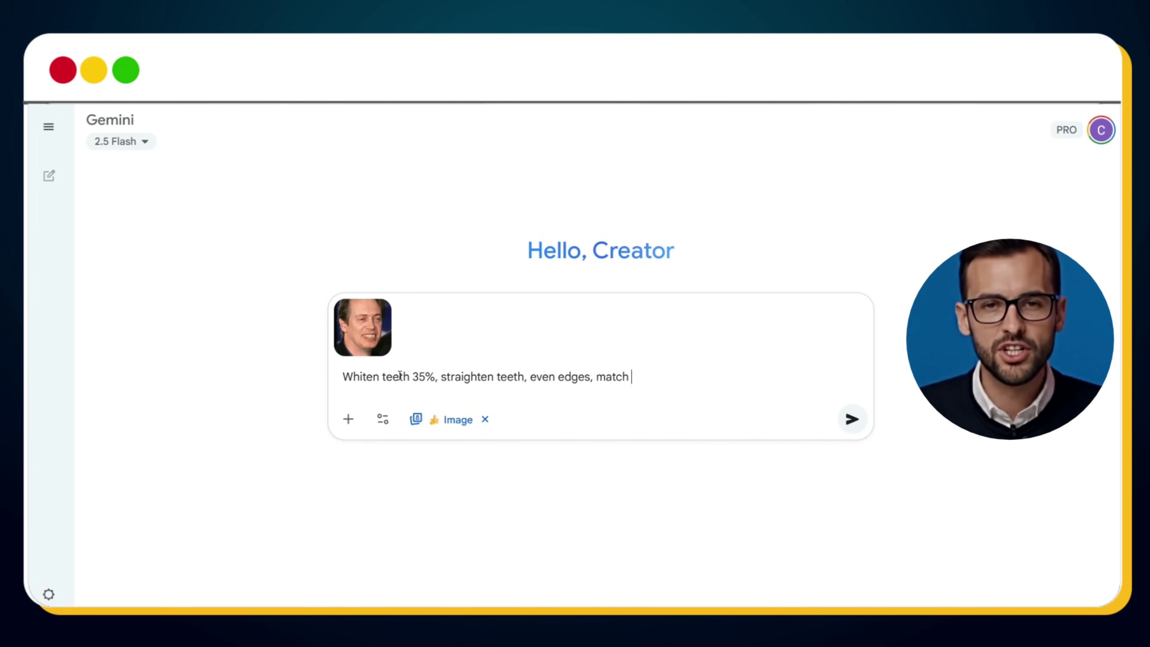
type("picture lighting, reduce gum r")
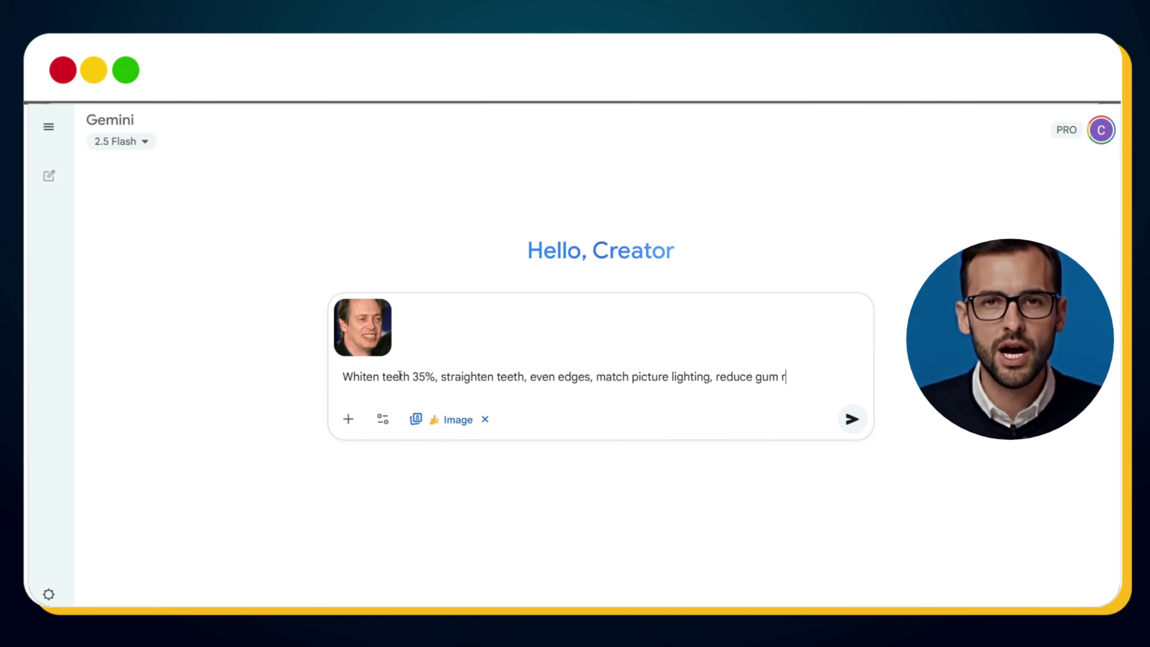
type("edness")
key("Return")
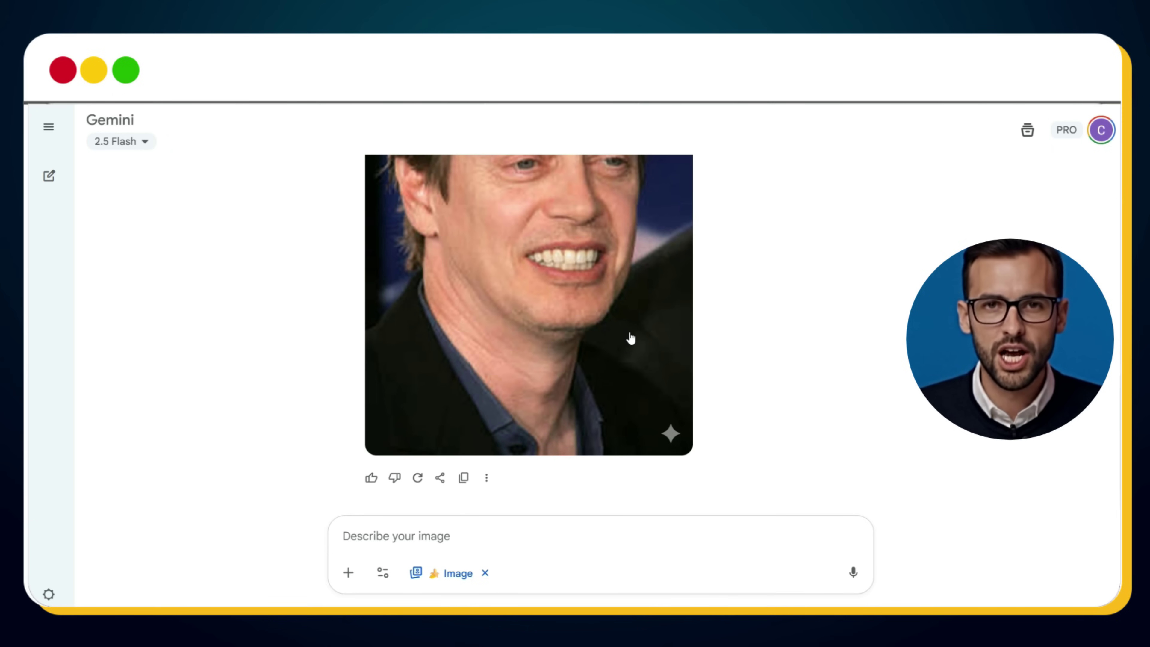
scroll(631, 338, "up", 2)
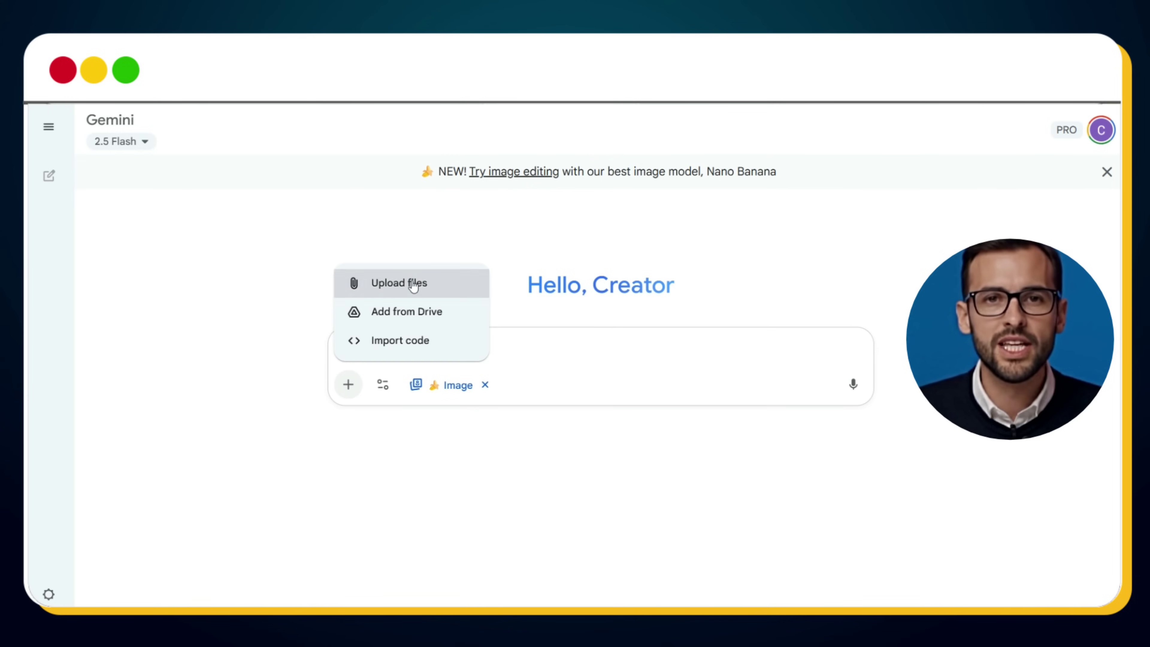
Step: Reattach the smiling man's photo and resend the teeth prompt with whitening raised to 100
left_click(376, 279)
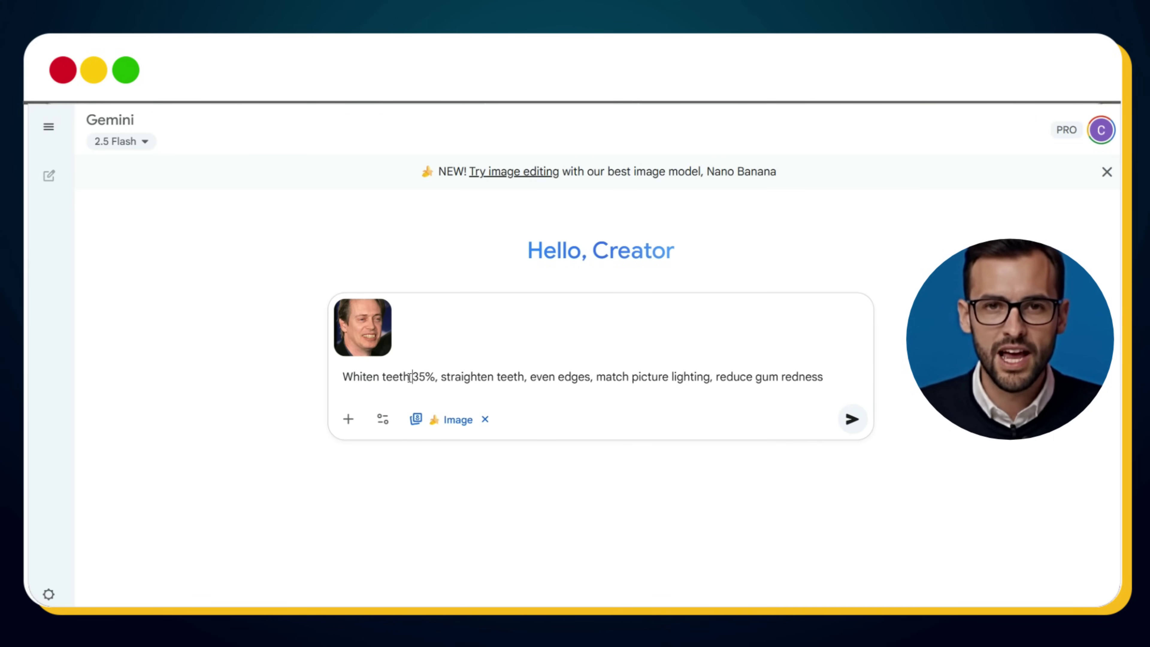
key("Delete")
type("10")
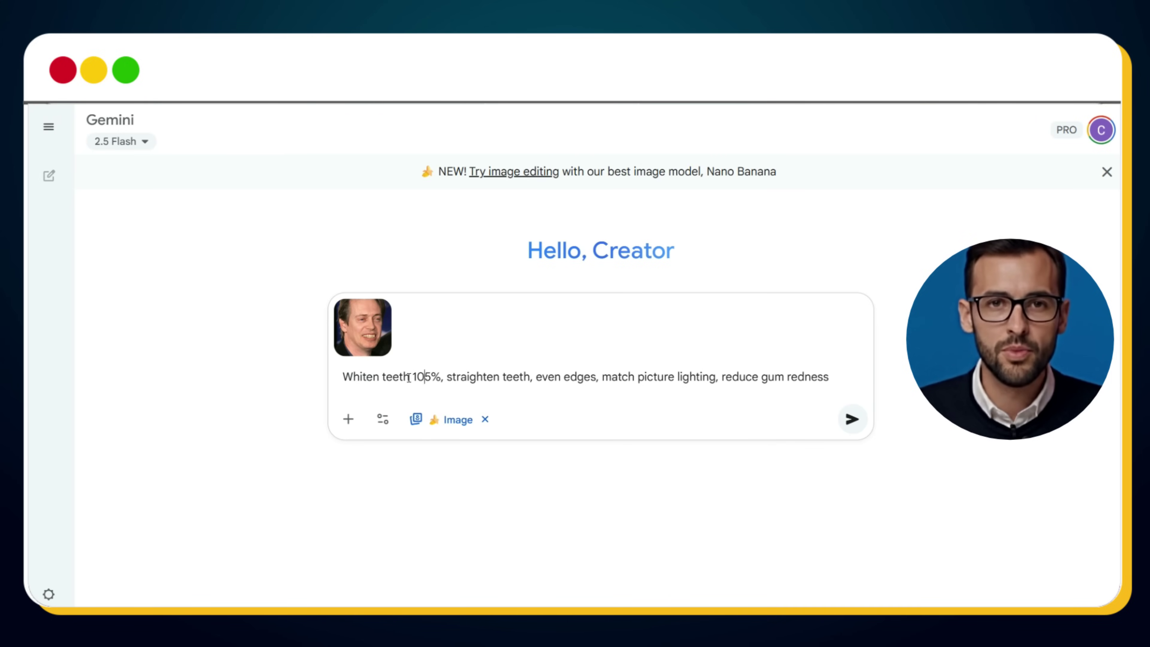
type("0")
key("Return")
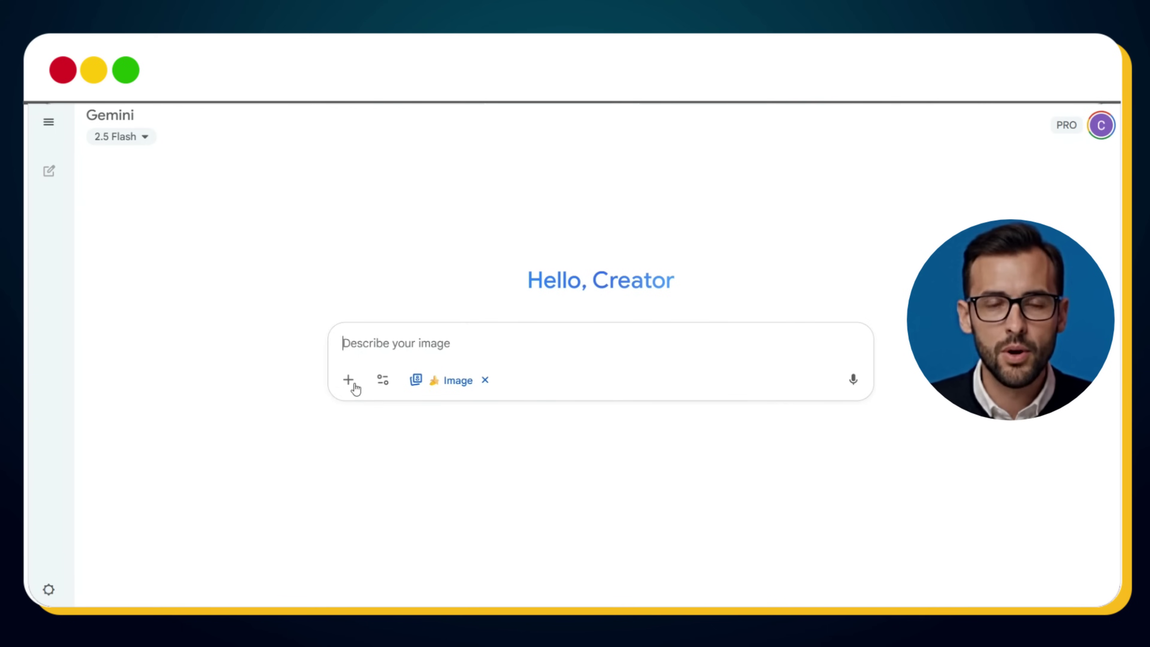
Step: Upload the denim-jacket portrait with the prompt 'Make him look a lot older like he is in his 70s'
left_click(348, 380)
left_click(396, 290)
type("Make him look a ot")
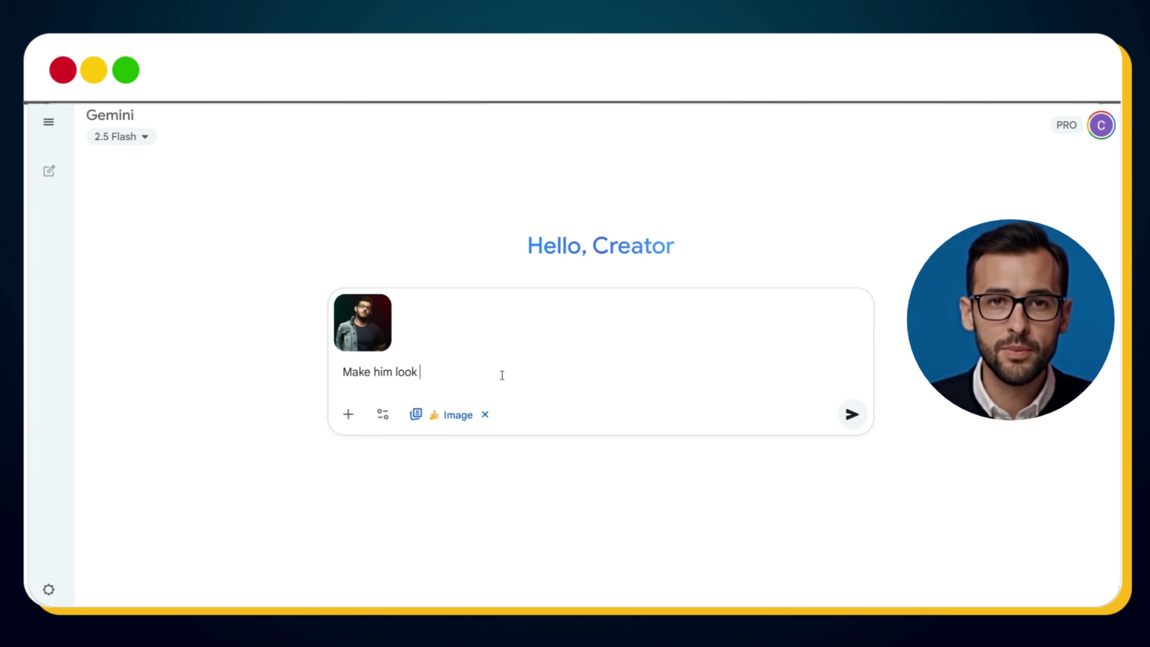
key("BackSpace")
key("BackSpace")
type("lot older like he is in ")
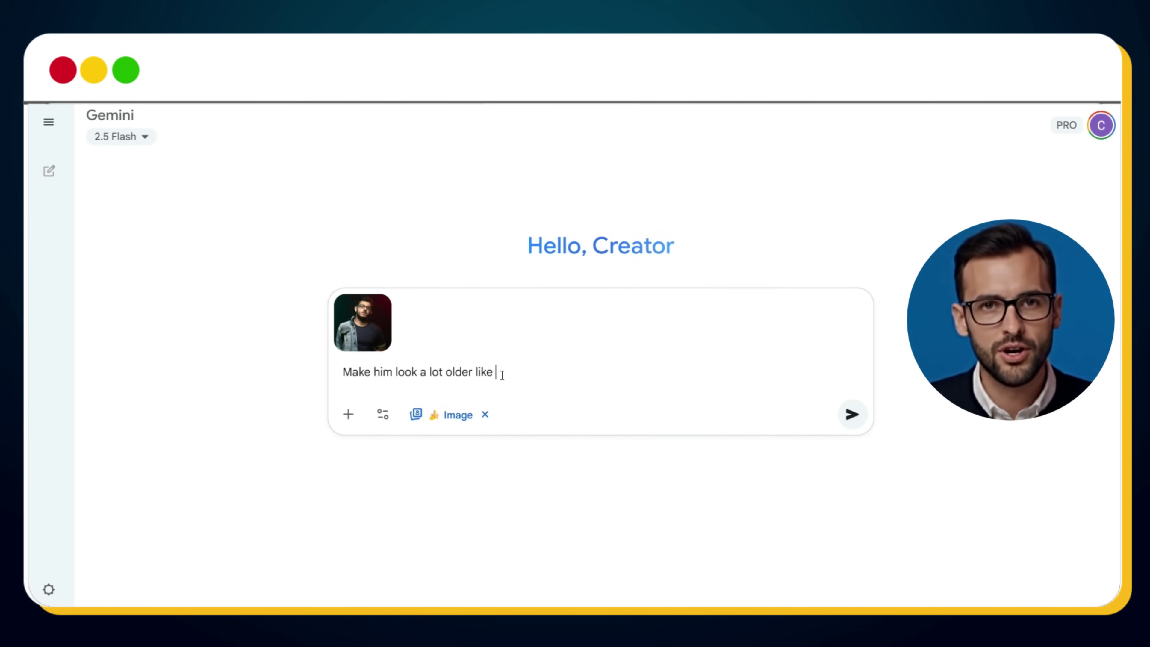
type("his 70s")
left_click(852, 414)
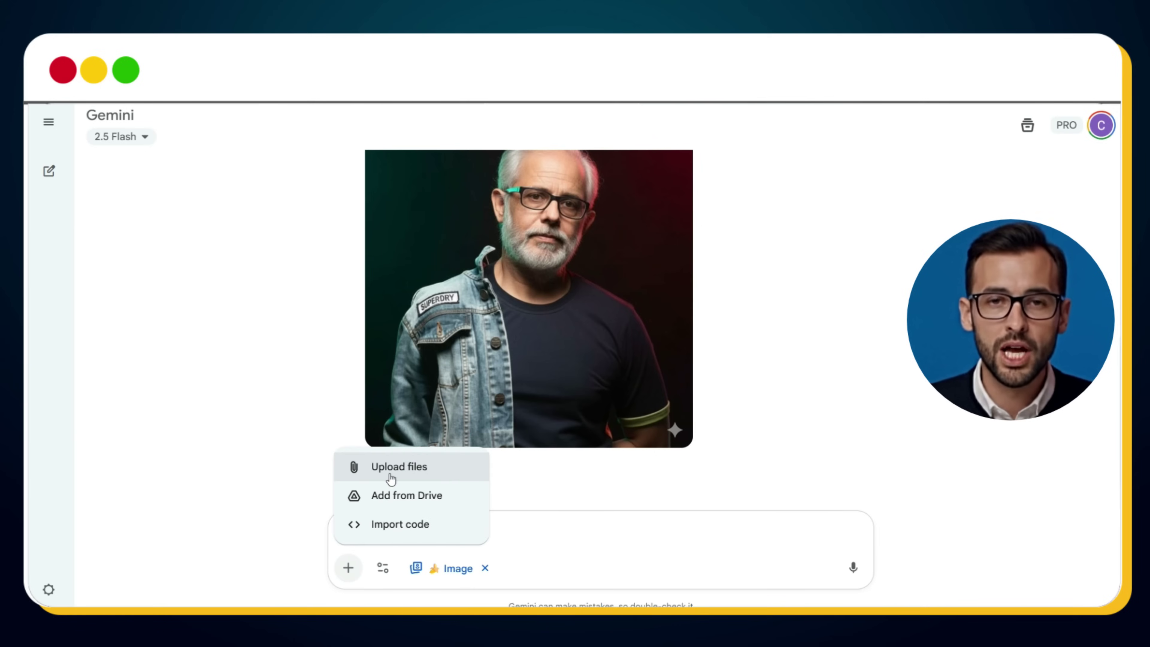
Step: Upload the suited man's photo and request him a lot younger, as if in his 30s
left_click(390, 469)
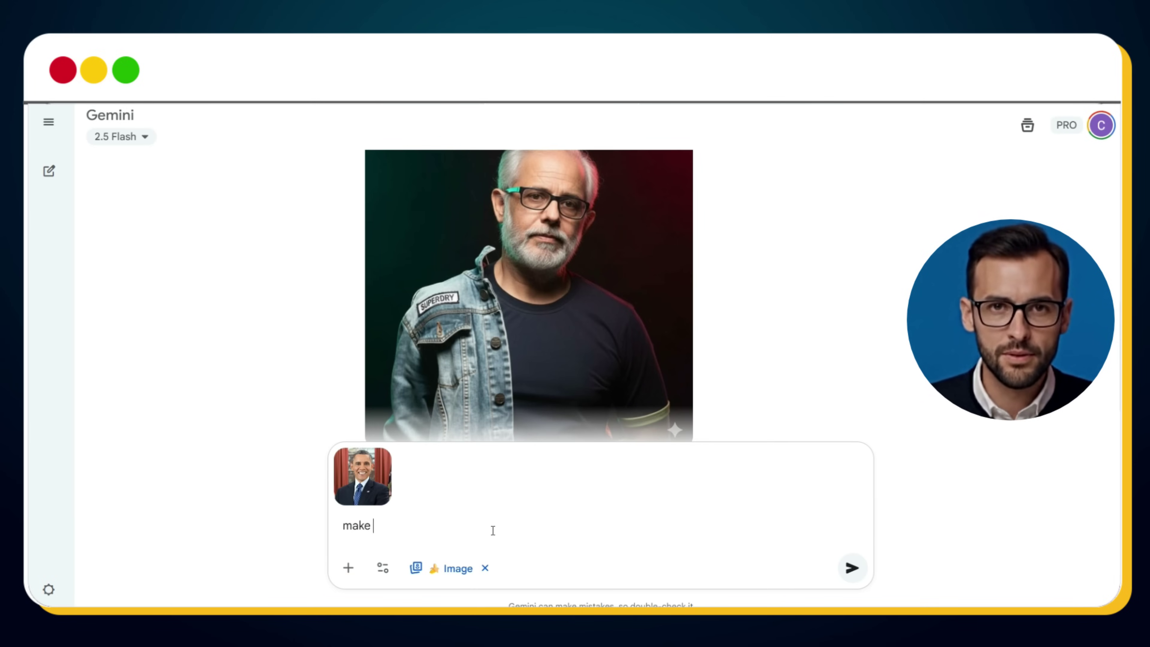
type("him a")
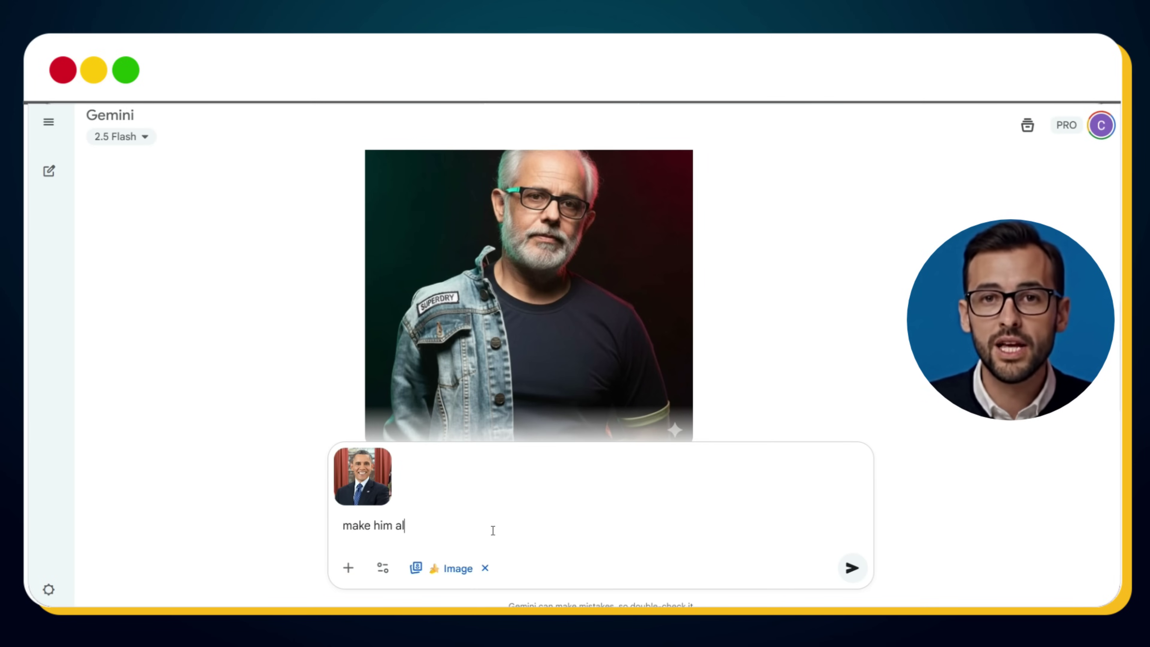
type(" lot younger like he is in his 30s")
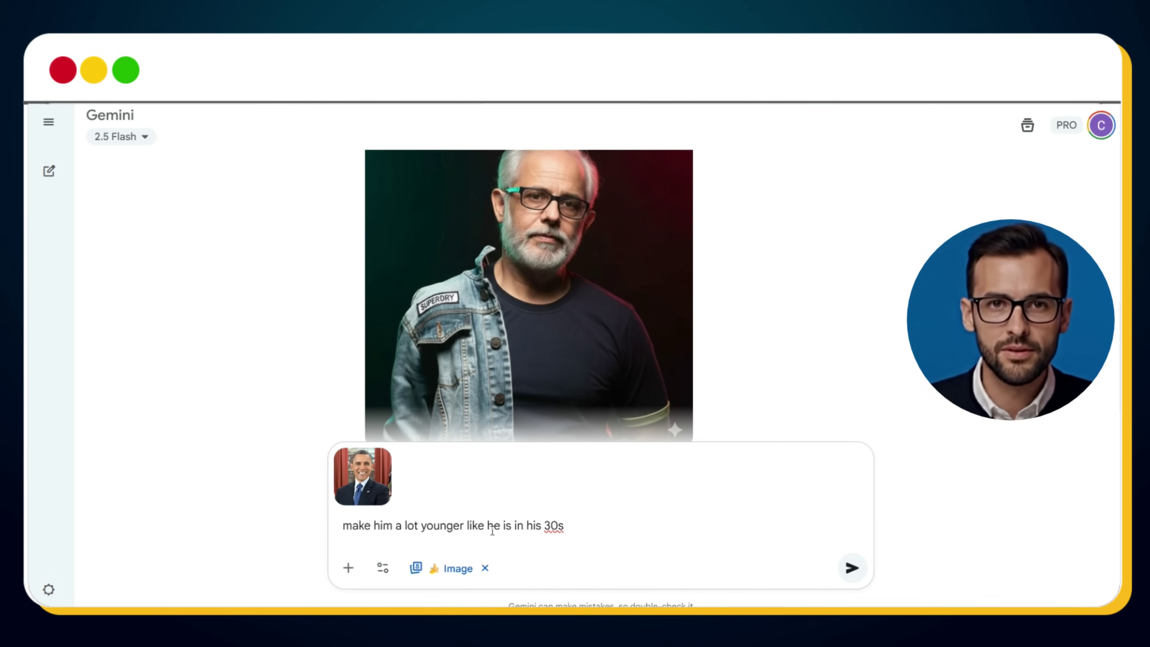
key("Return")
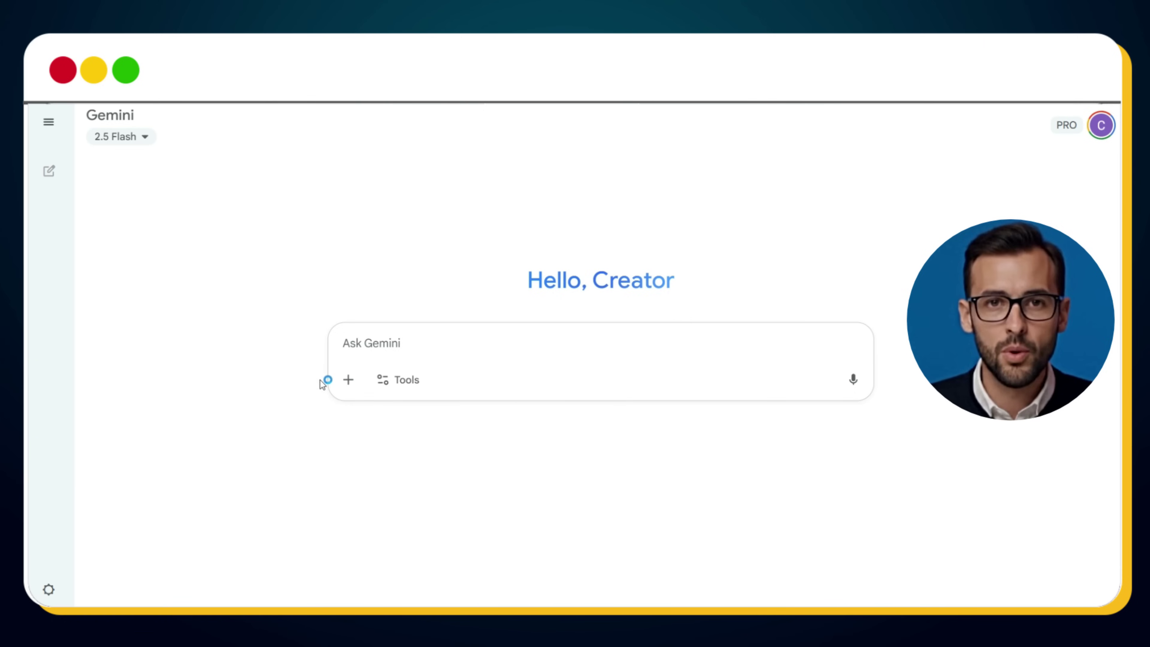
Step: Upload the older man's photo and ask Gemini to make him look like he's in his 30s
left_click(349, 380)
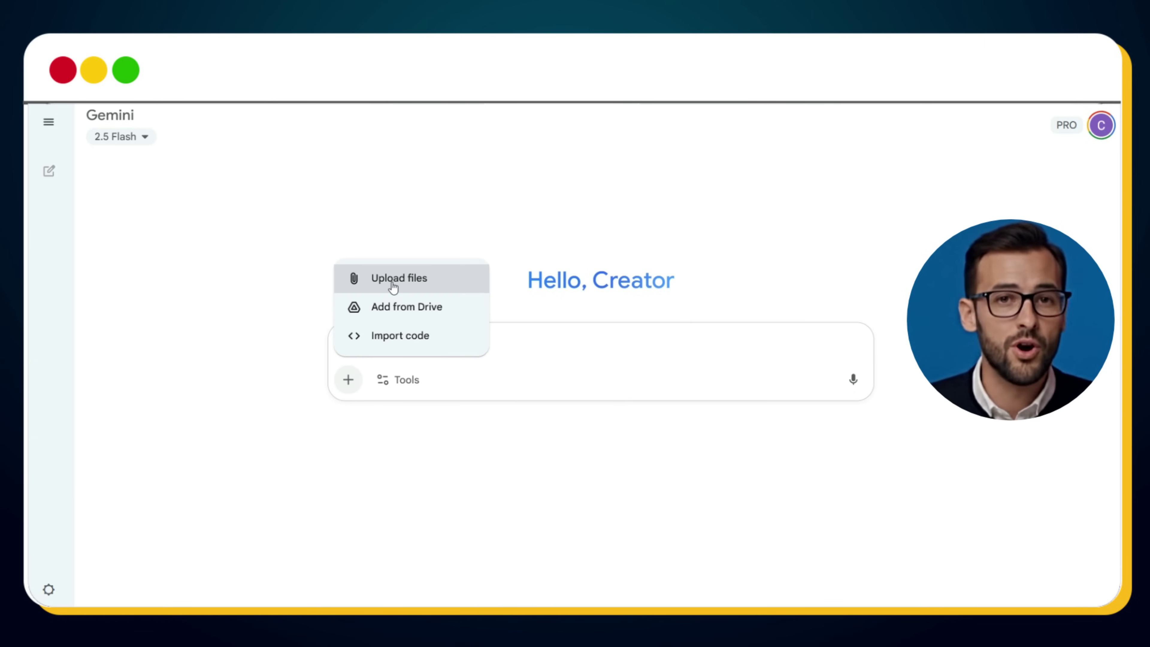
left_click(393, 277)
type("make him look at")
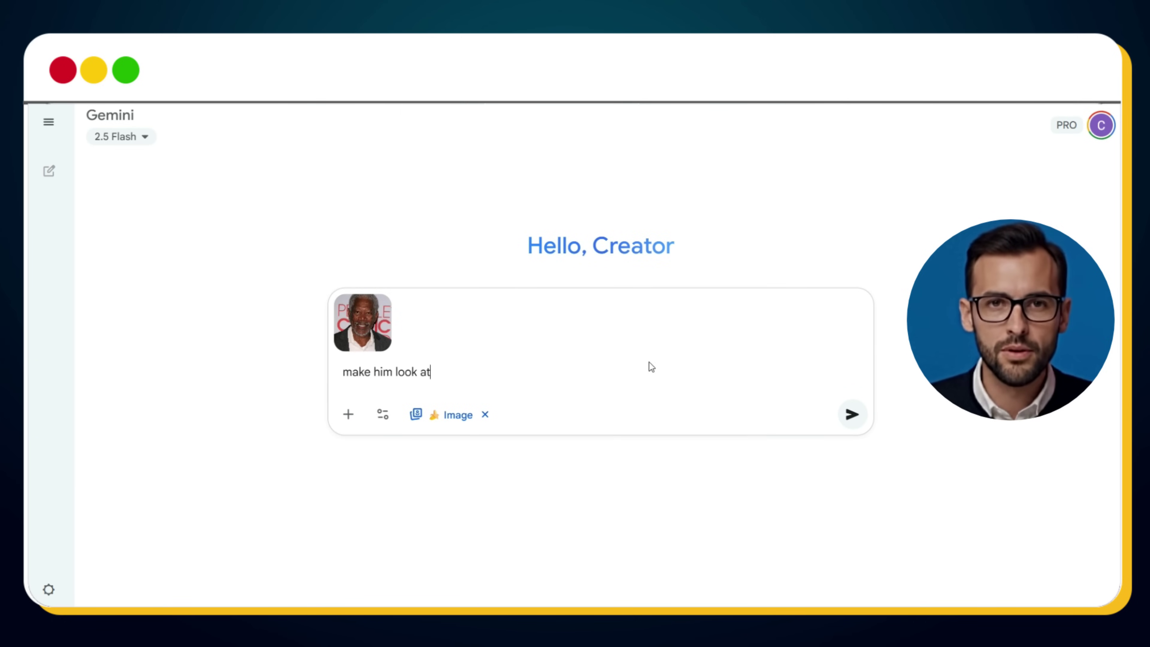
key("BackSpace")
type("lot younger like he is in")
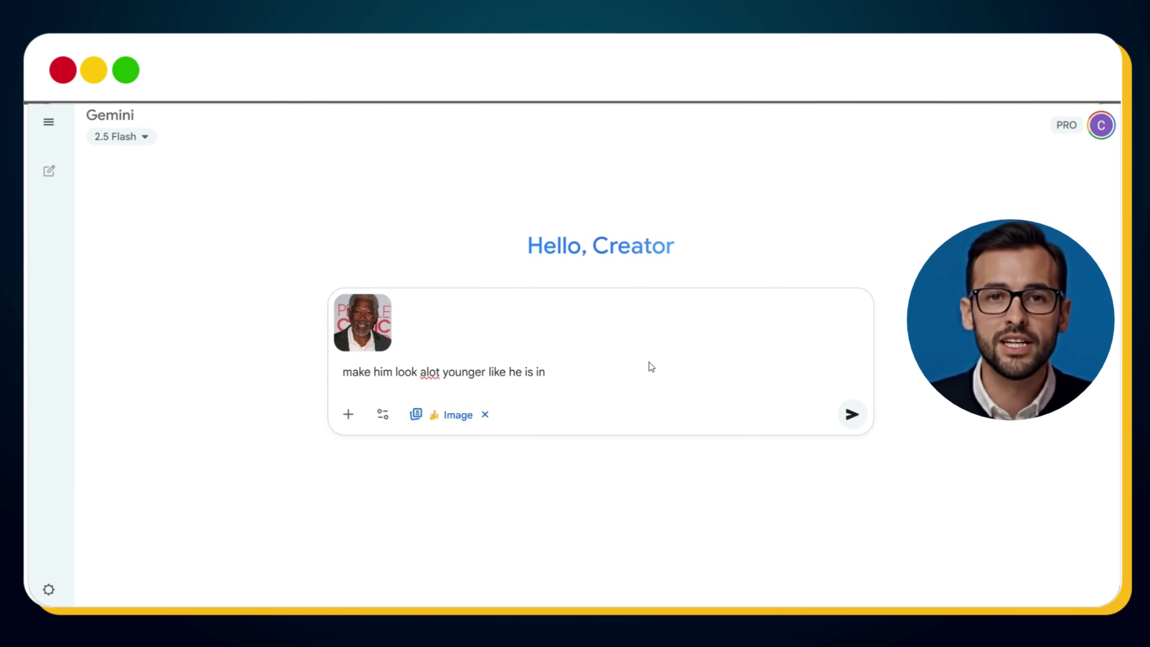
type(" his 30s.")
key("Return")
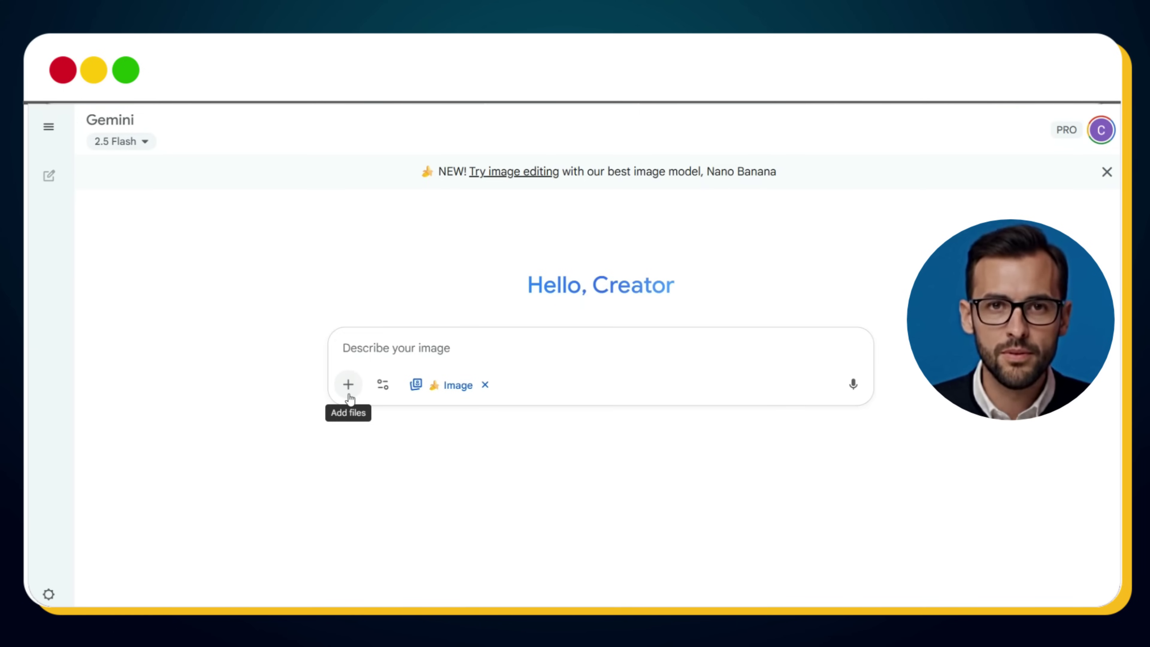
Step: Upload the Original portrait and send the request to age the woman to her 70s
left_click(349, 383)
left_click(390, 283)
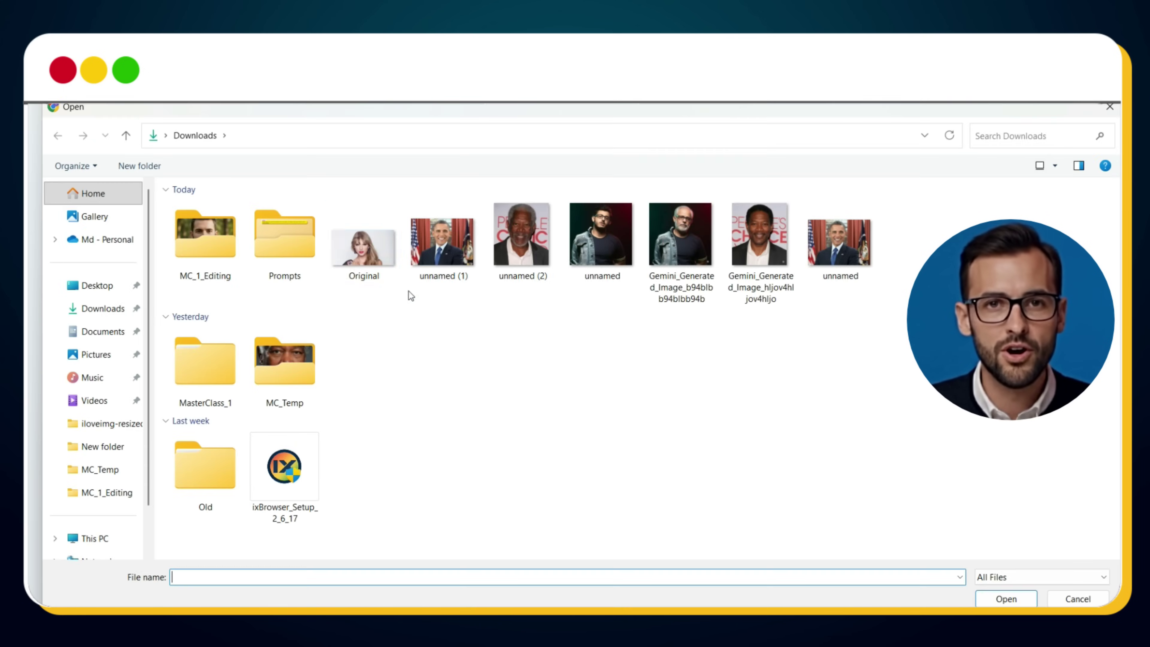
double_click(384, 275)
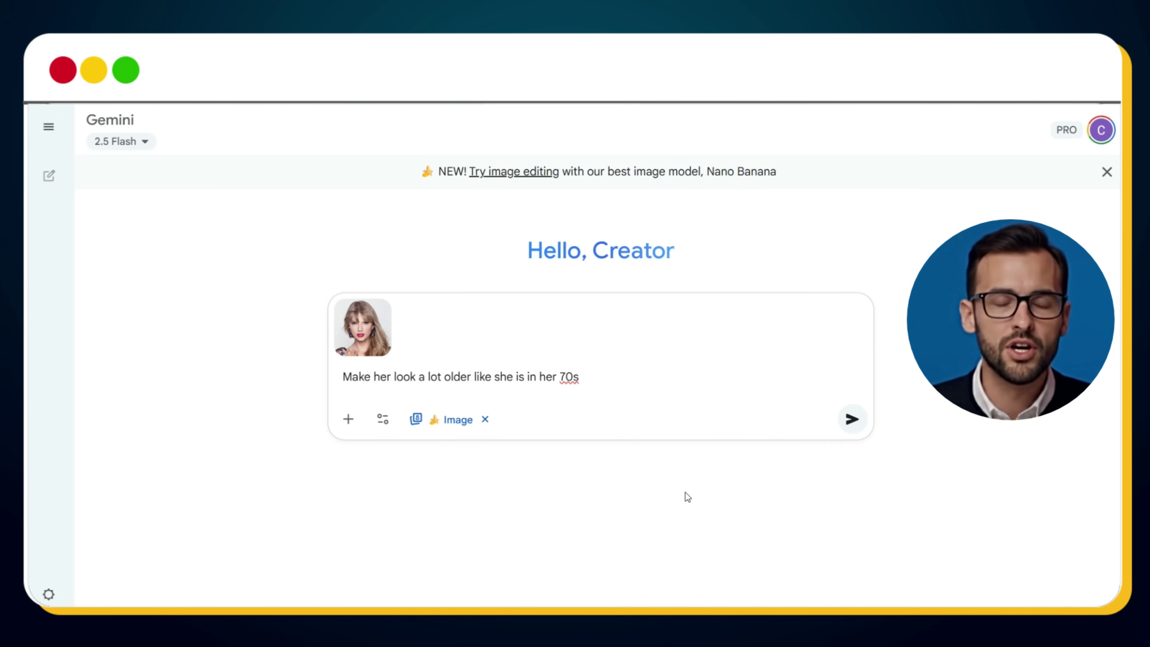
left_click(851, 419)
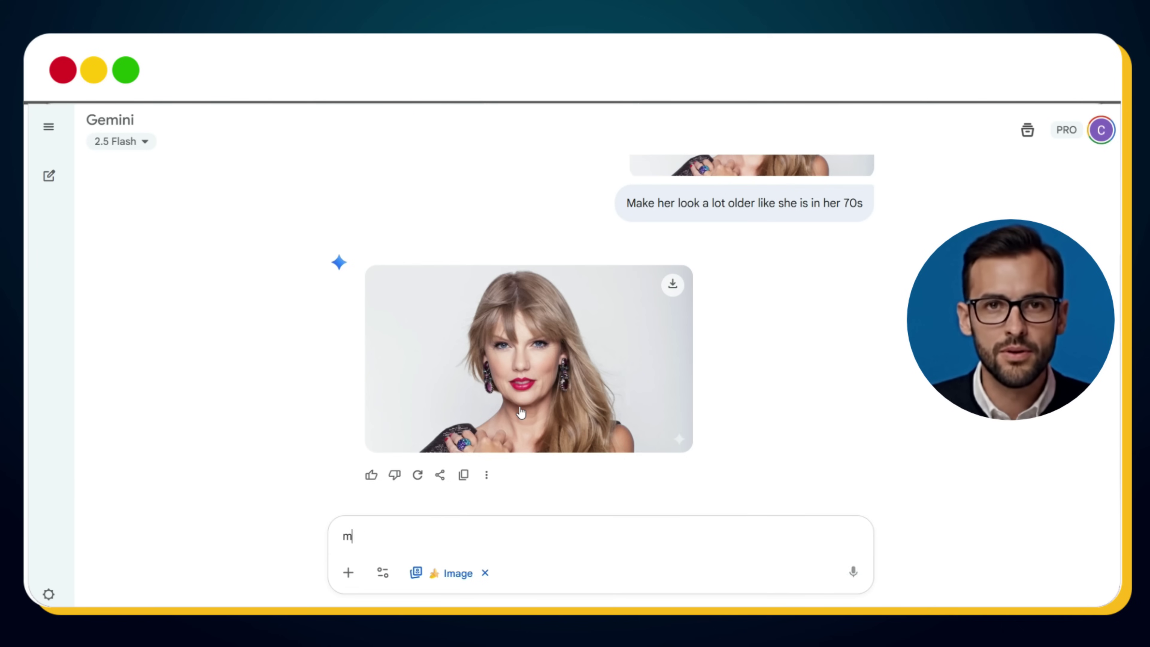
Step: Ask for thinner scalp hair, a wider parting line and decreased overall volume
type("make her scalp hair: Thins faster in ")
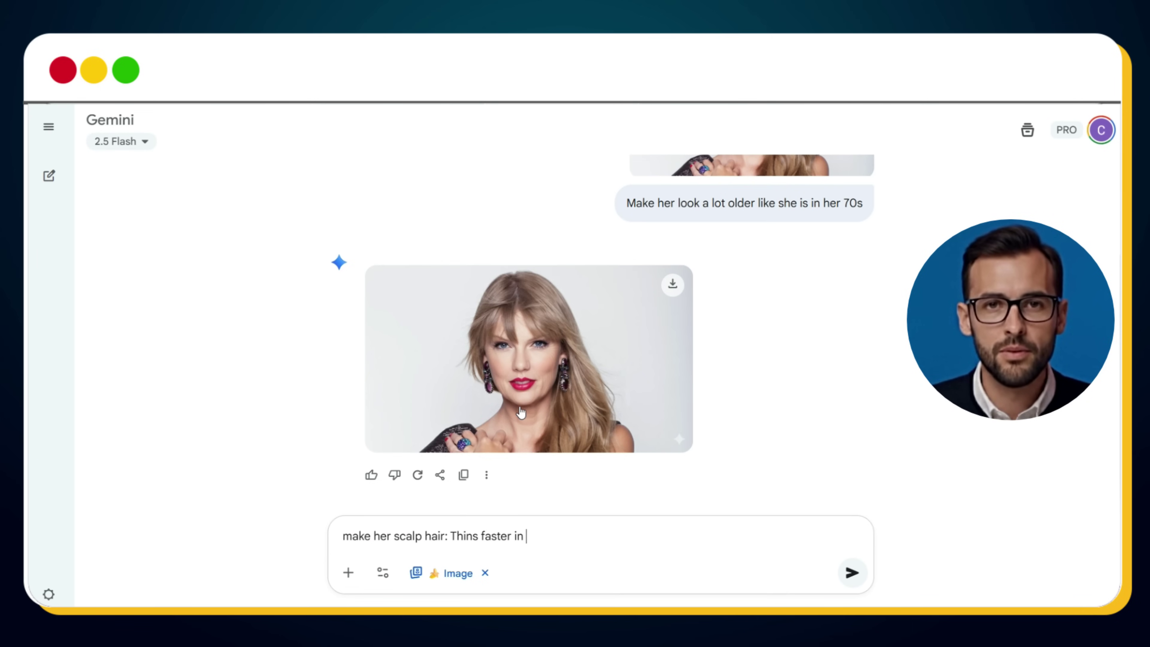
type("women, parting lines becomes wider, overall volumes descress.")
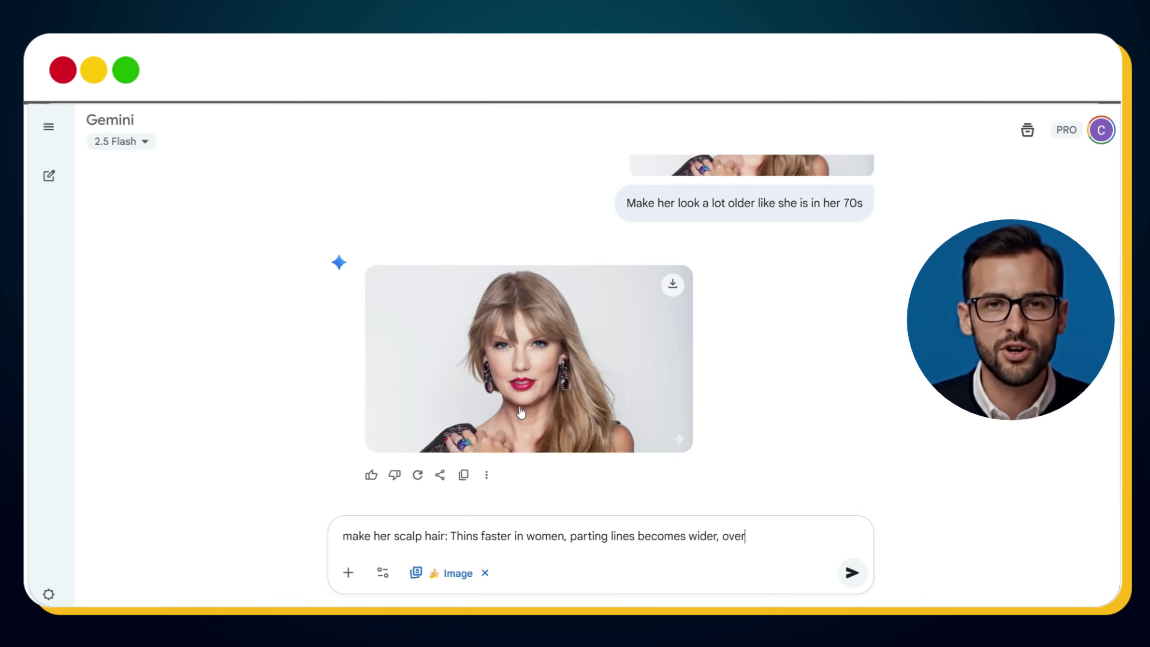
key("BackSpace")
key("BackSpace")
key("BackSpace")
key("BackSpace")
key("BackSpace")
key("BackSpace")
key("BackSpace")
key("BackSpace")
key("BackSpace")
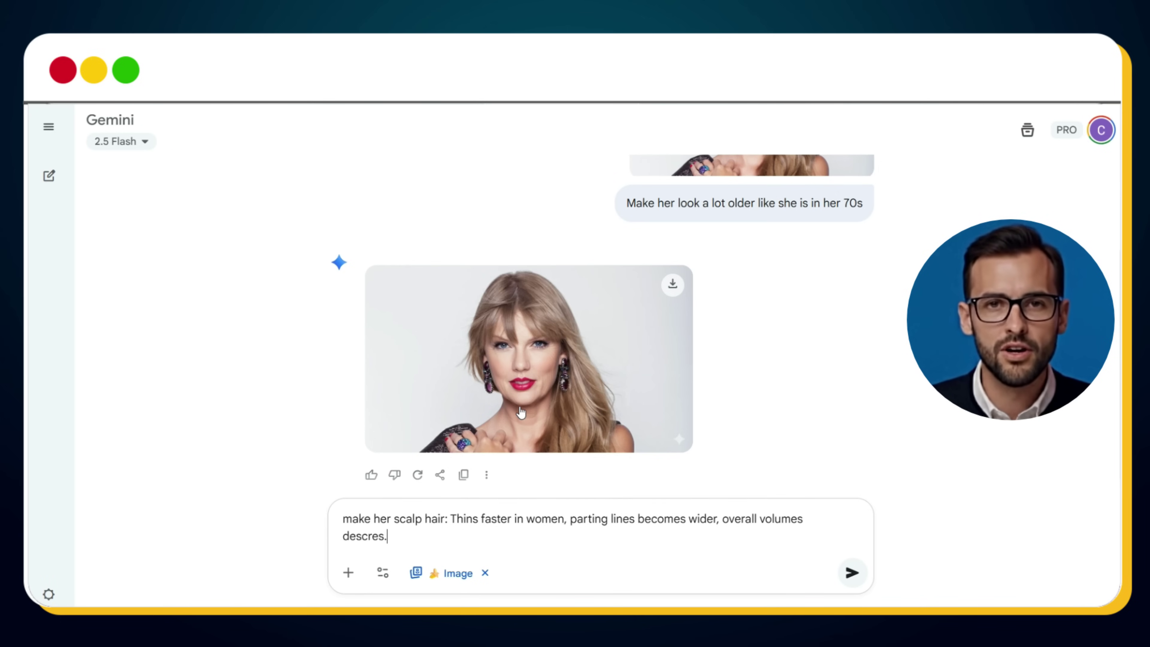
type("decreases.")
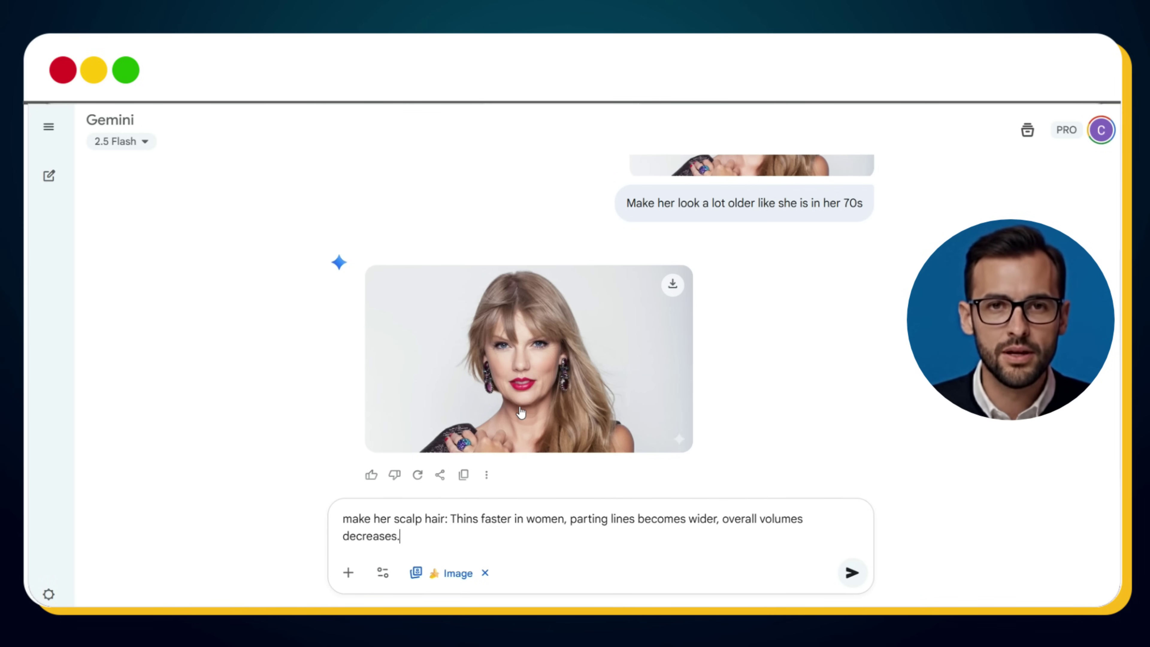
key("Return")
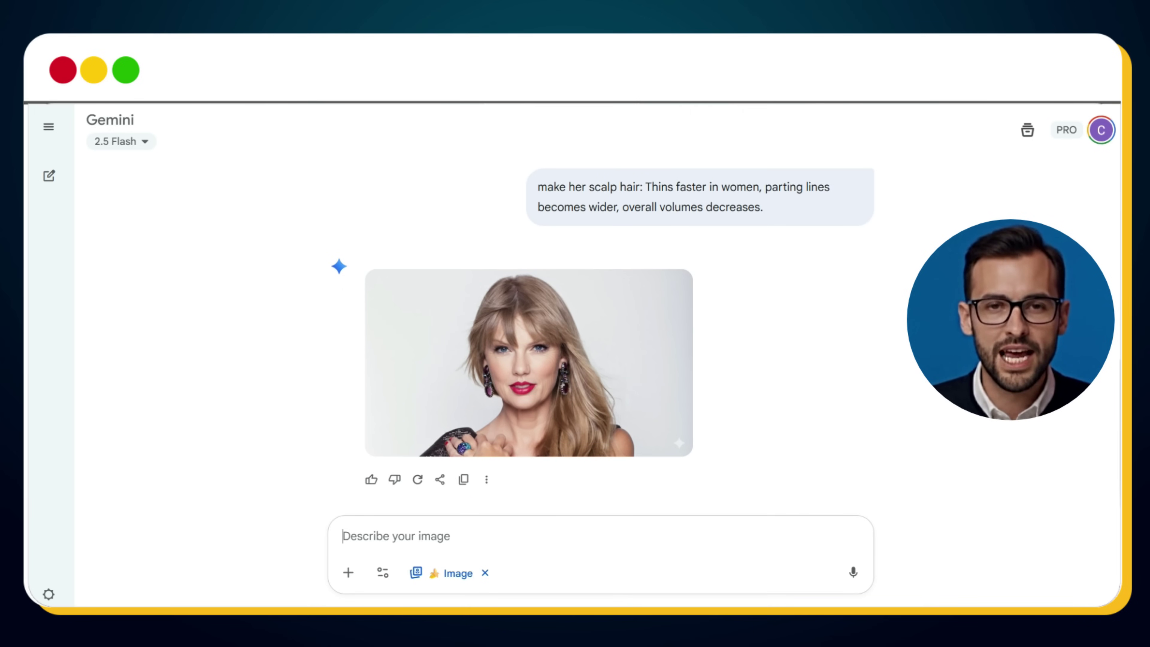
Step: Request grey/white hair with uneven patches, then thinner, sparser, lighter eyebrows and eyelashes
type("Hair col")
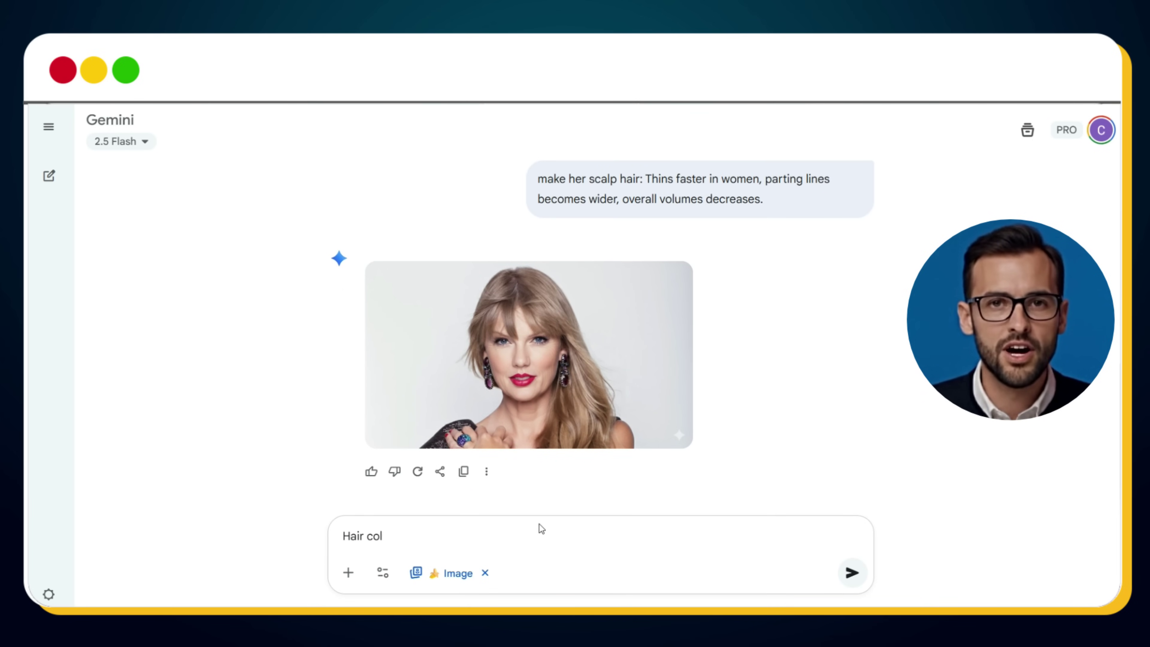
type("our : Turns grey/white")
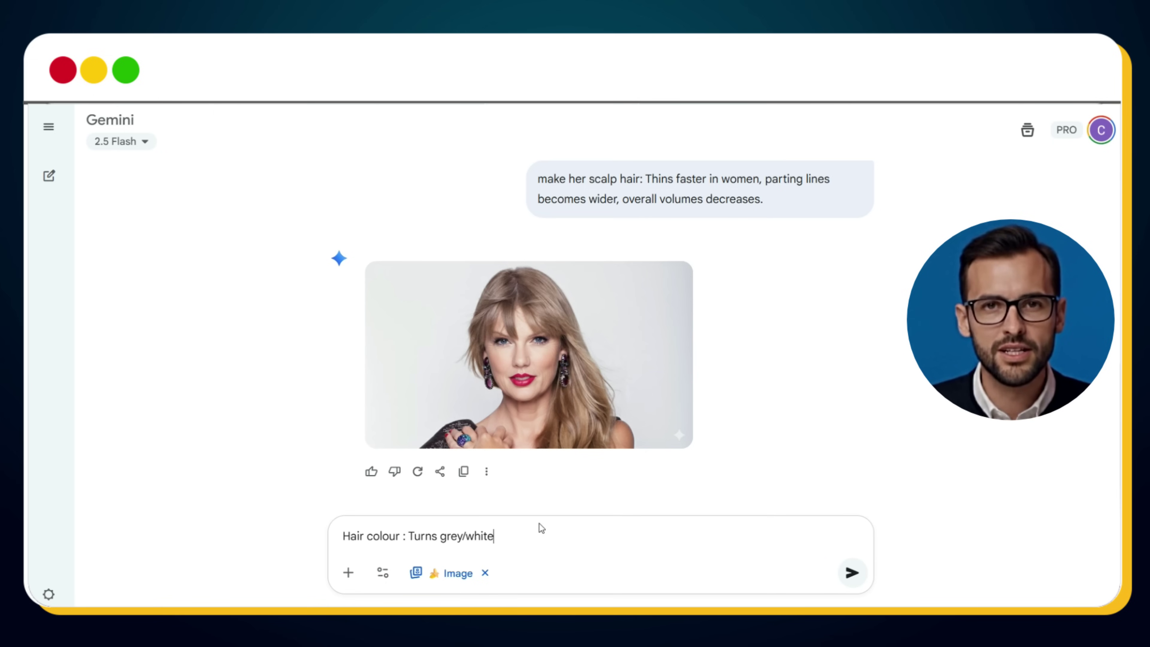
type(", sometimes uneven patches at first.")
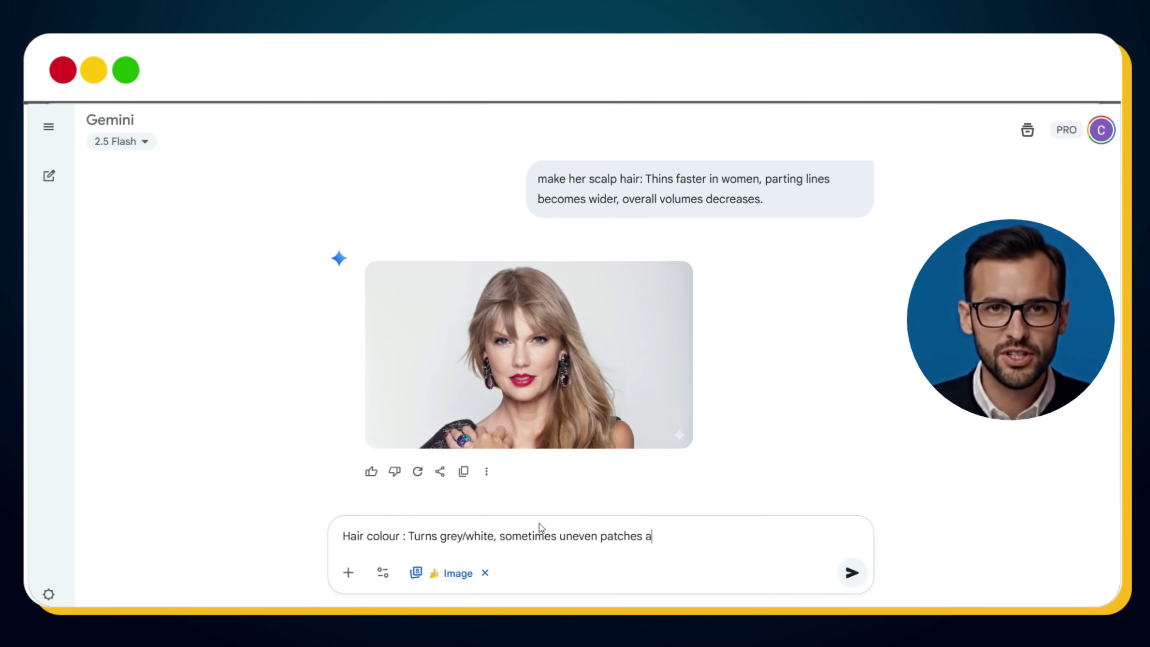
key("Return")
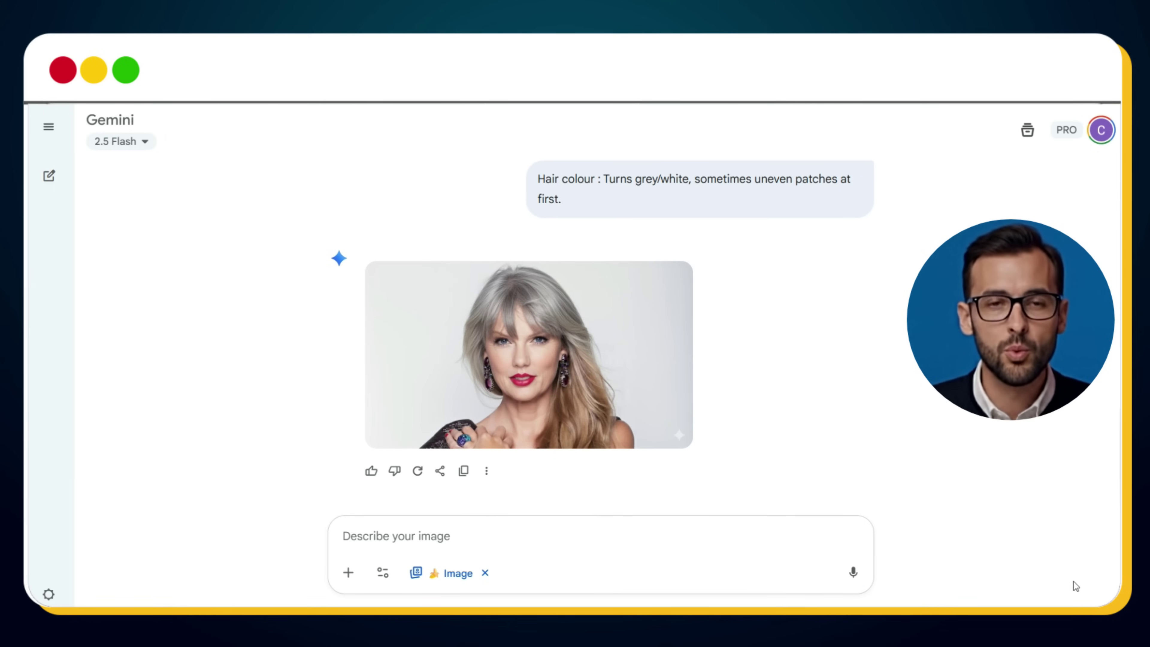
type("Make her eyes")
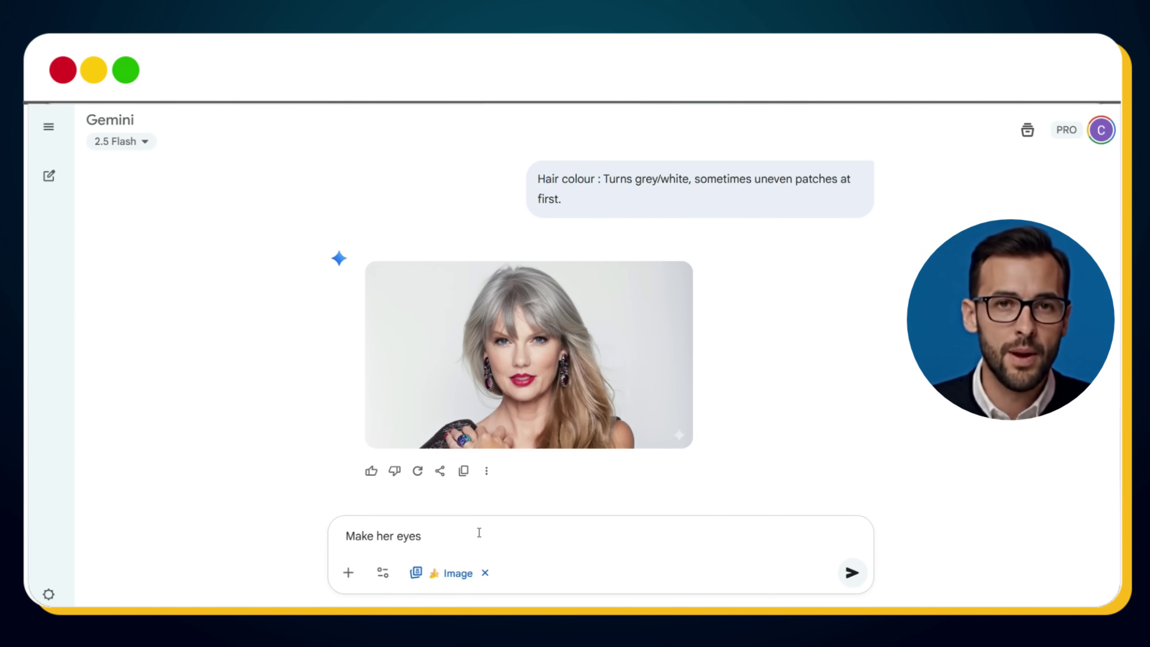
type("brows & eyelashes: become thinner")
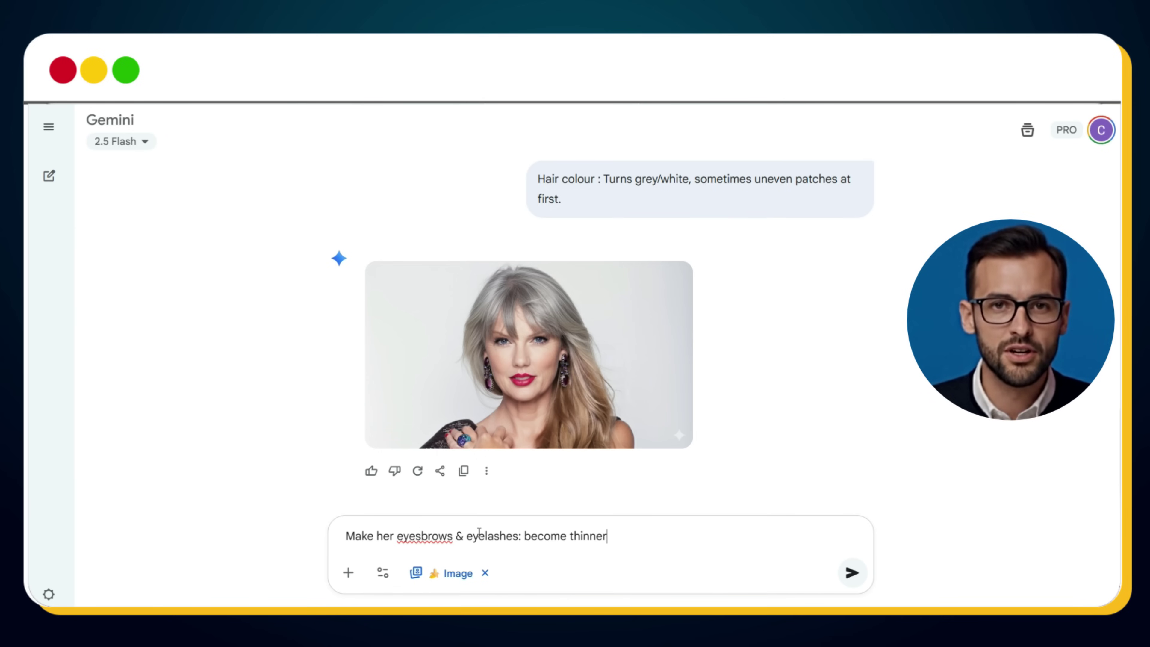
type(", sparse, lighter in colour.")
key("Return")
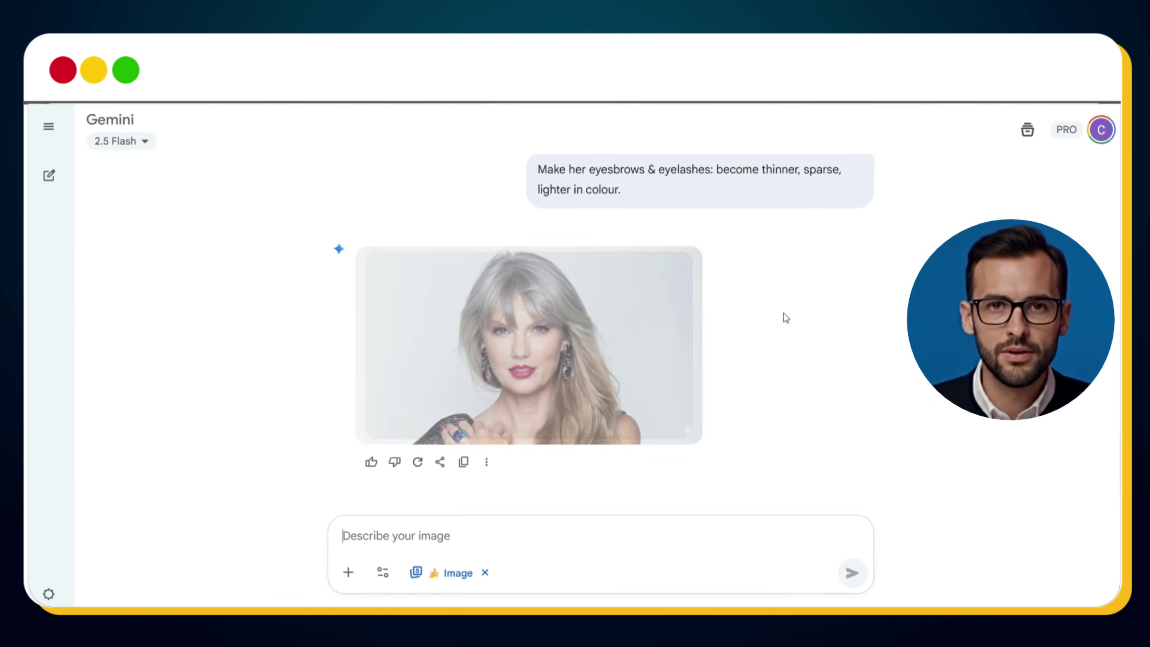